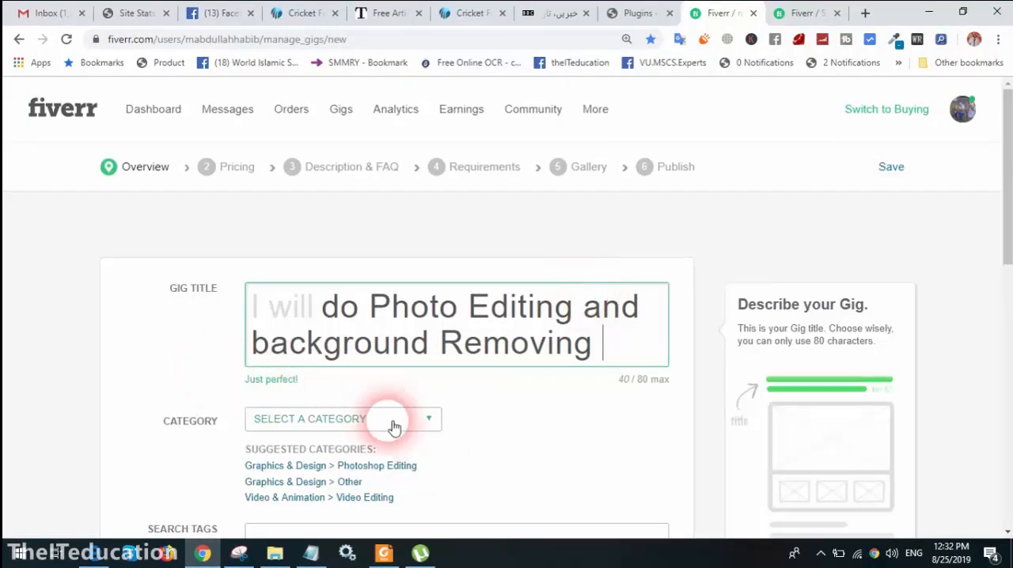
Set the gig's category to Graphics & Design with the Photoshop Editing subcategory
{"action": "left_click", "coordinate": [394, 428]}
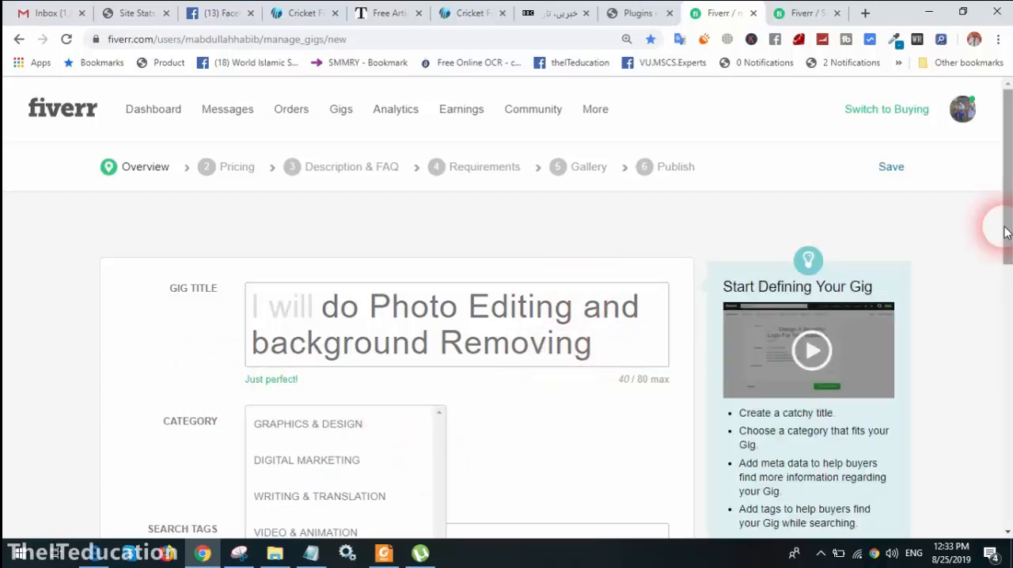
{"action": "left_click_drag", "start_coordinate": [1005, 231], "coordinate": [1005, 324]}
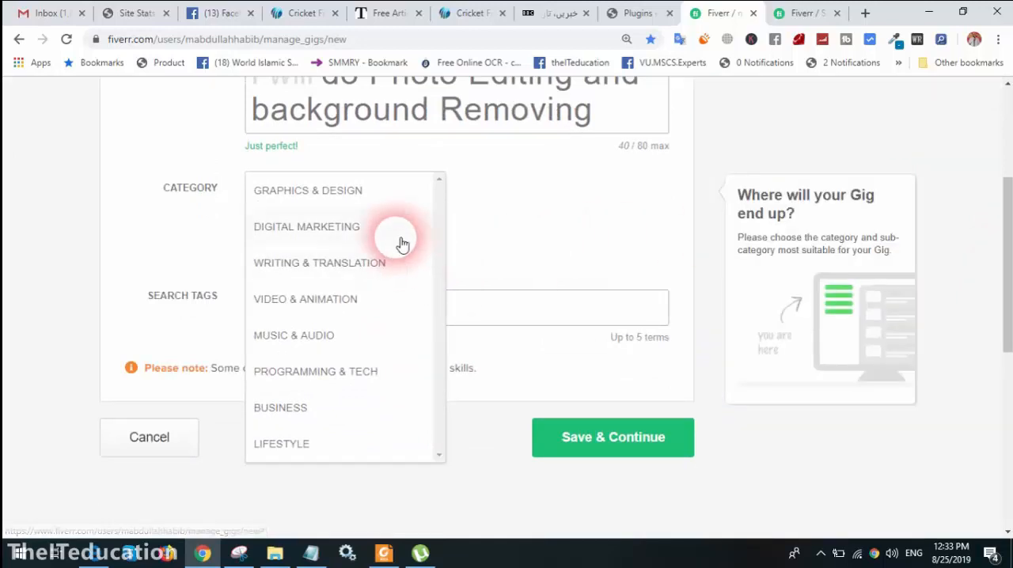
{"action": "left_click", "coordinate": [353, 199]}
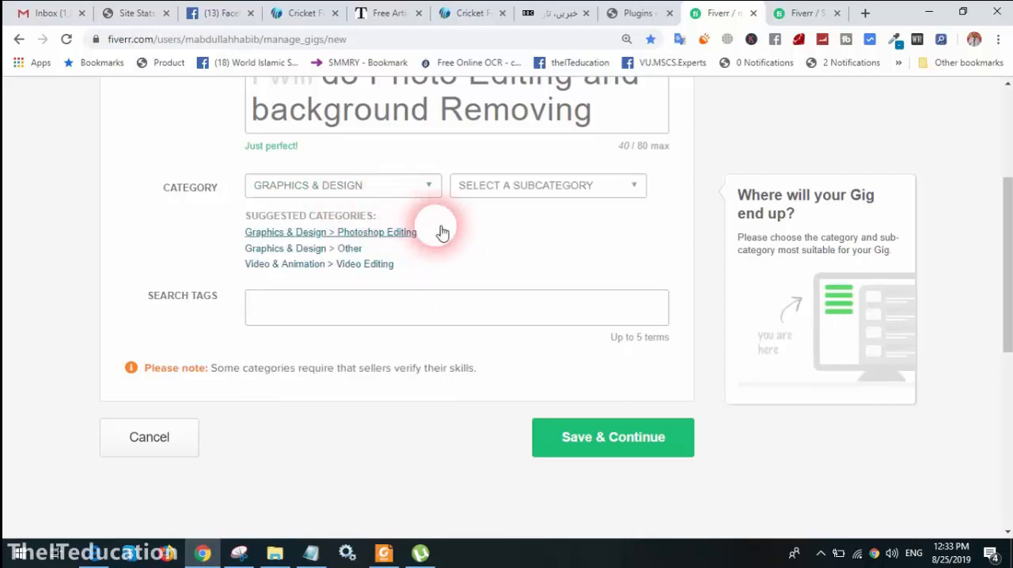
{"action": "left_click", "coordinate": [543, 188]}
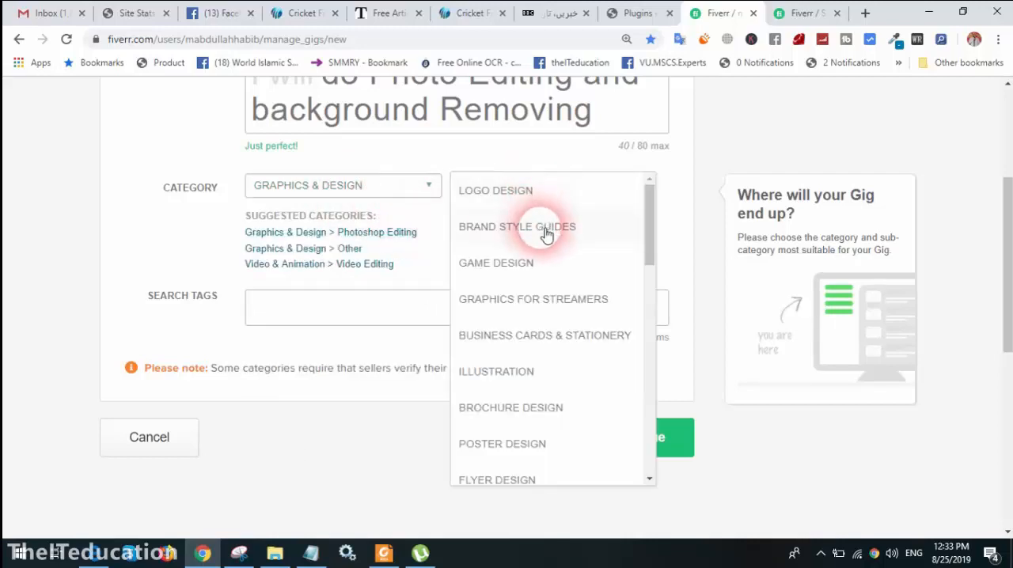
{"action": "scroll", "coordinate": [557, 325], "scroll_direction": "down", "scroll_amount": 3}
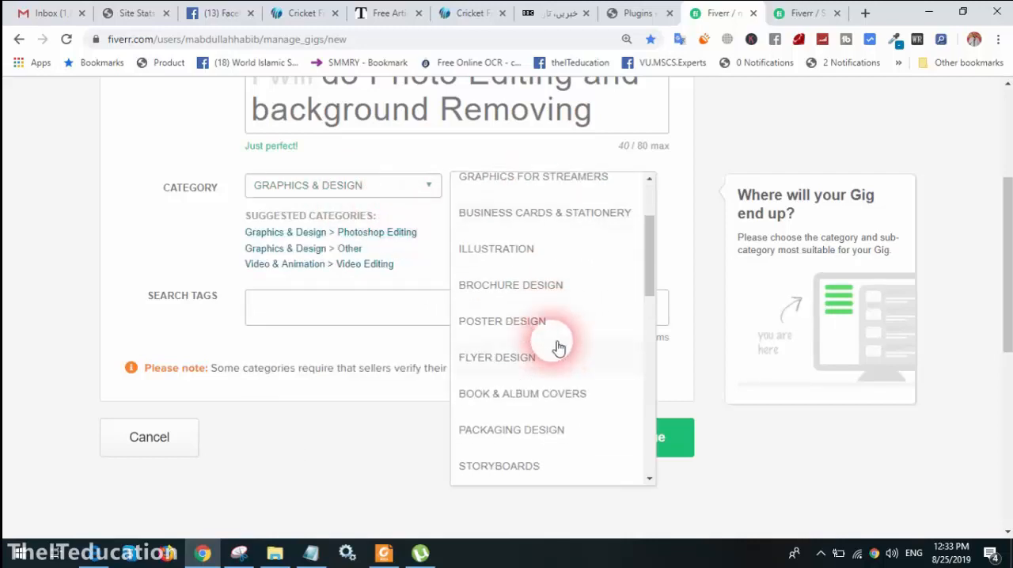
{"action": "scroll", "coordinate": [557, 347], "scroll_direction": "down", "scroll_amount": 5}
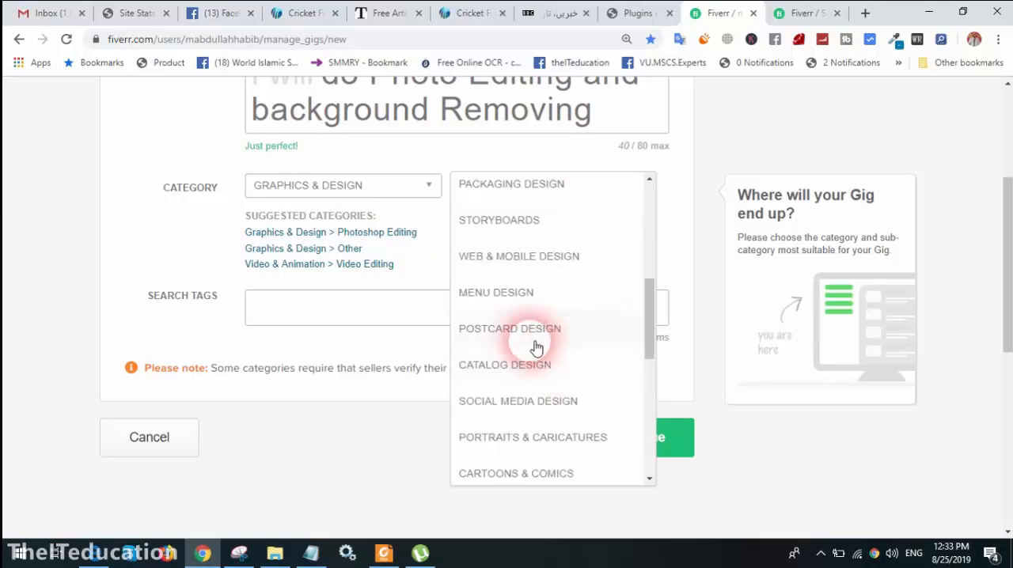
{"action": "left_click", "coordinate": [337, 234]}
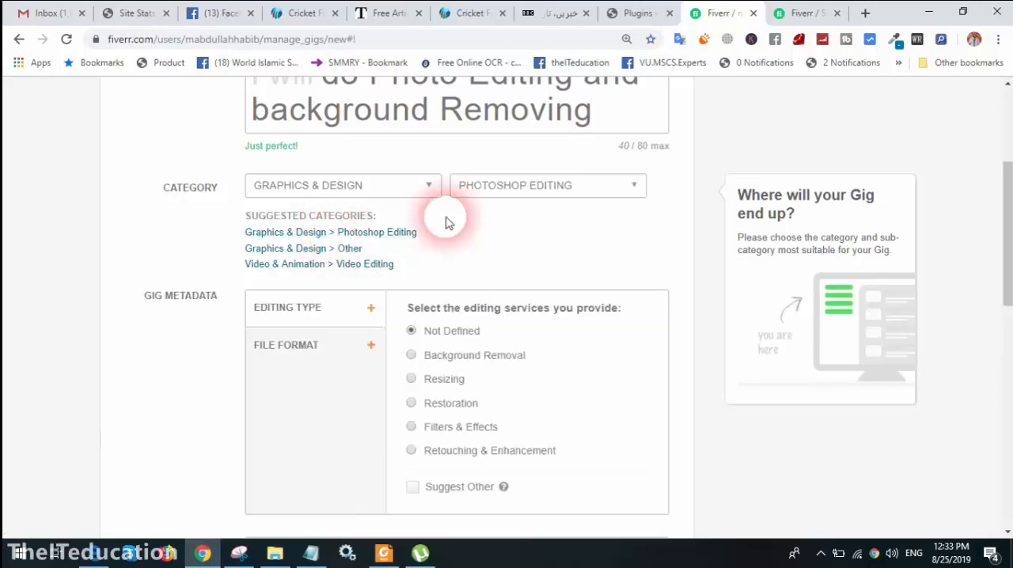
Choose Background Removal as the editing type in the gig metadata
{"action": "scroll", "coordinate": [423, 329], "scroll_direction": "down", "scroll_amount": 1}
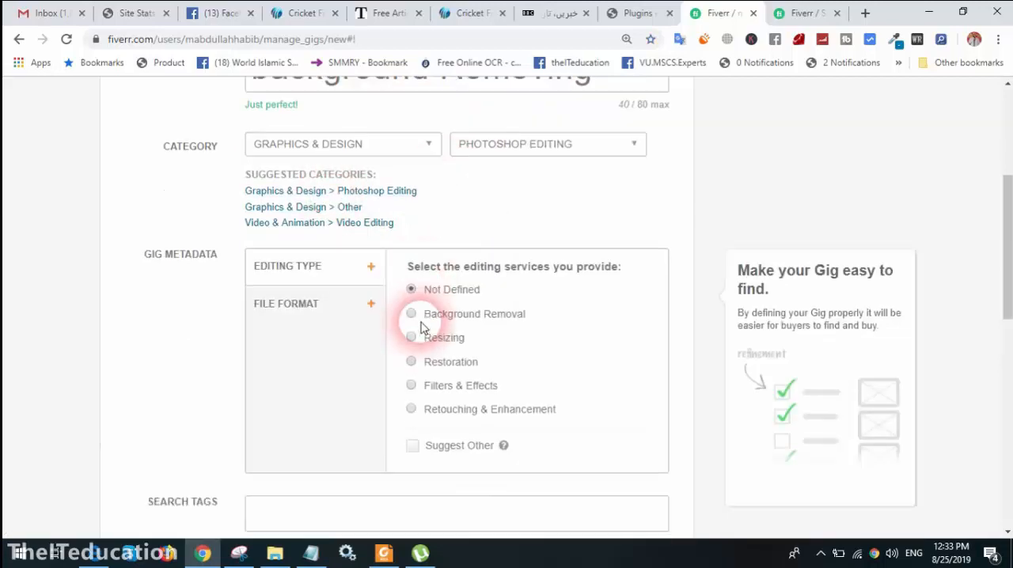
{"action": "scroll", "coordinate": [422, 328], "scroll_direction": "down", "scroll_amount": 2}
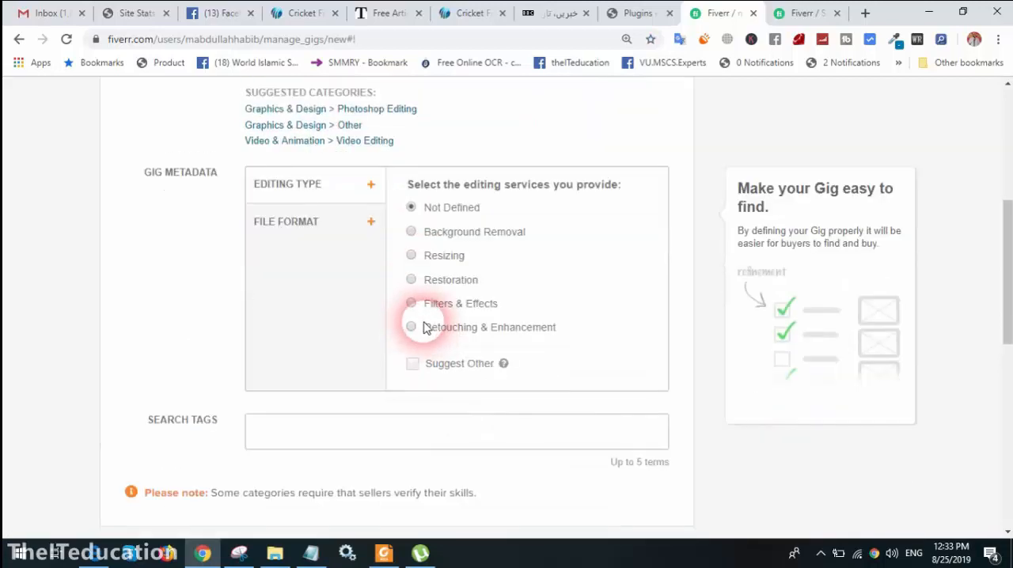
{"action": "left_click", "coordinate": [443, 234]}
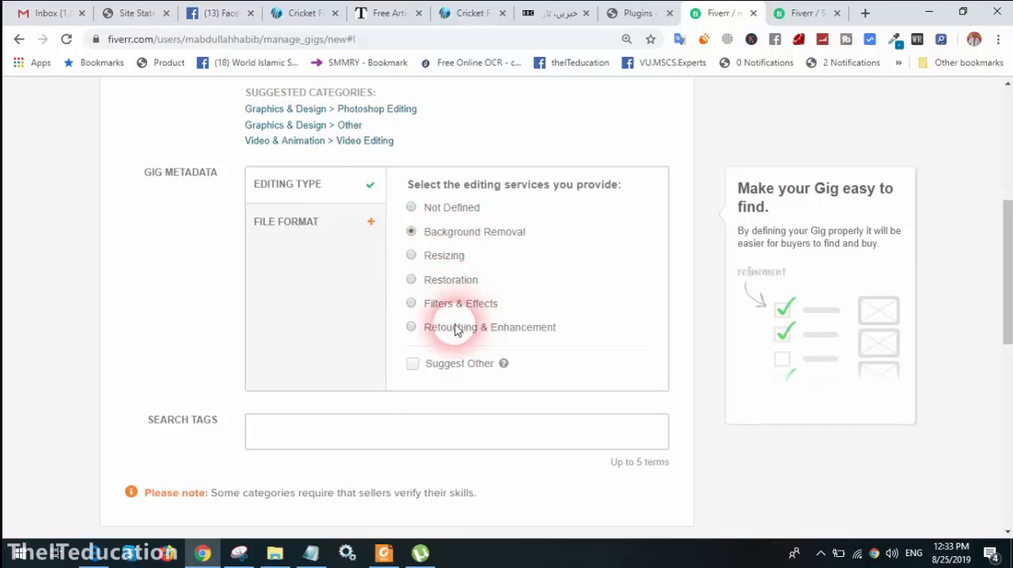
{"action": "left_click", "coordinate": [411, 328]}
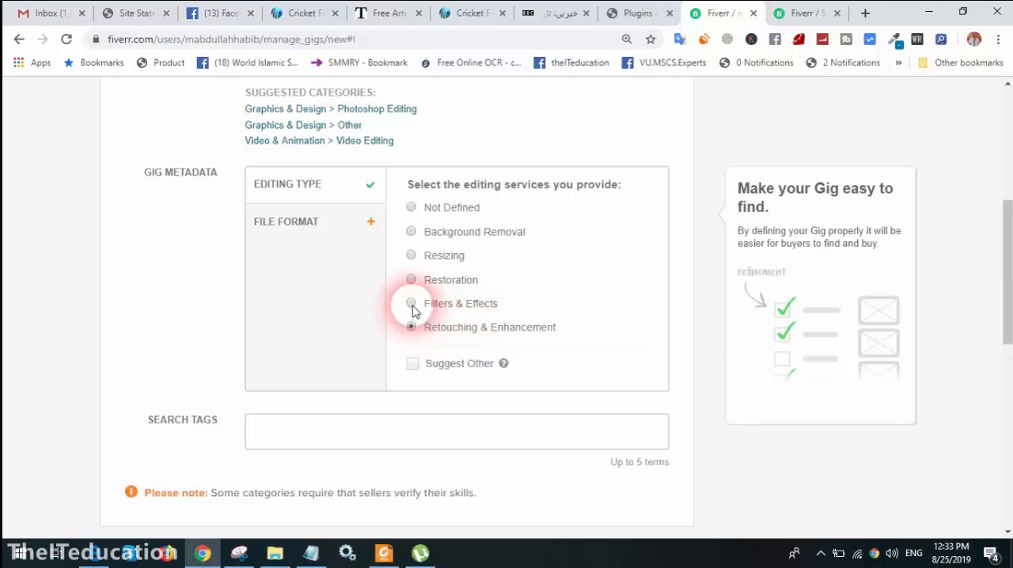
{"action": "left_click", "coordinate": [410, 280]}
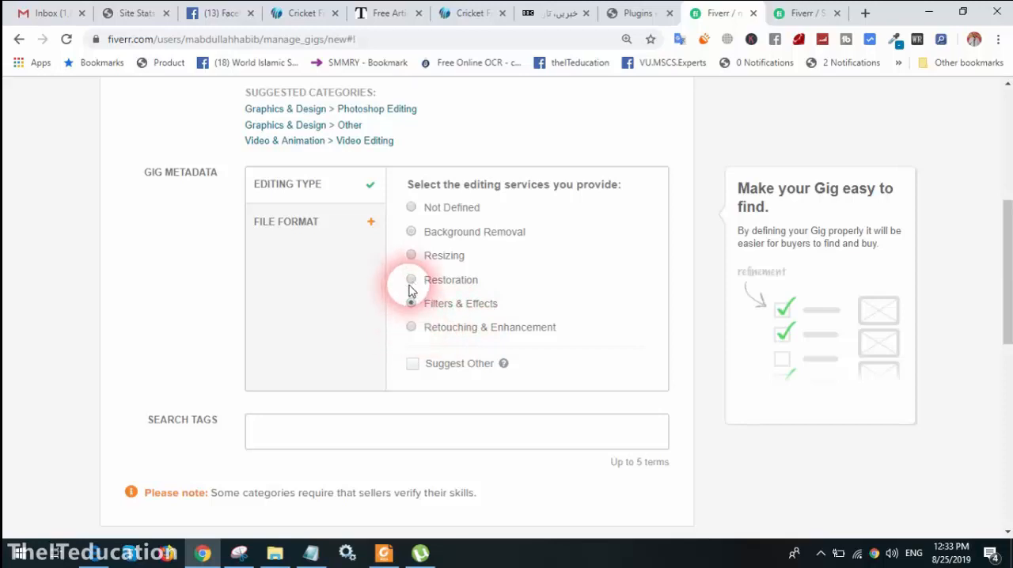
{"action": "left_click", "coordinate": [448, 236]}
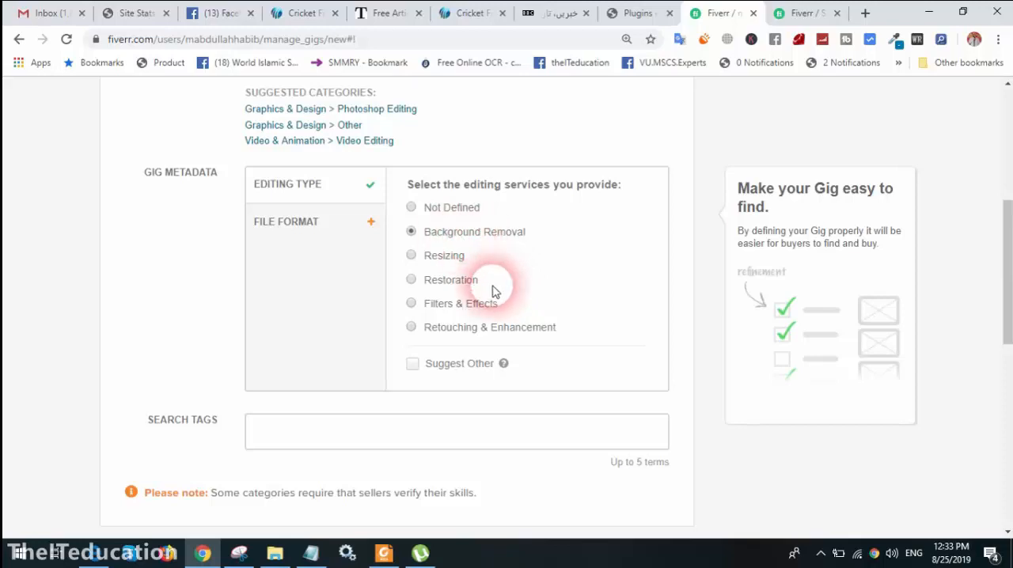
Add the suggested search tag "Photo Edit" to the gig
{"action": "scroll", "coordinate": [492, 291], "scroll_direction": "down", "scroll_amount": 2}
{"action": "left_click", "coordinate": [381, 317]}
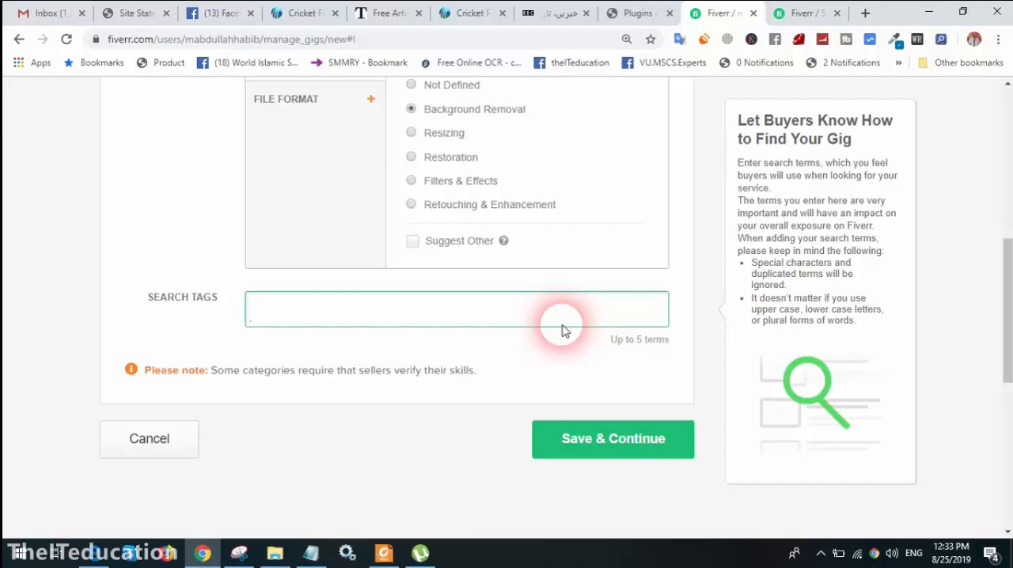
{"action": "type", "text": "Photo"}
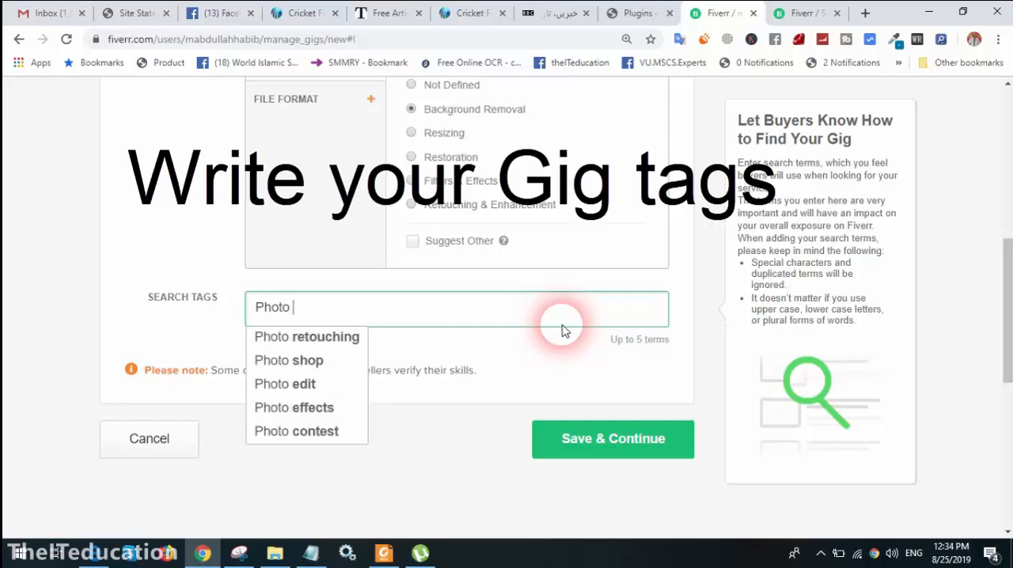
{"action": "type", "text": " E"}
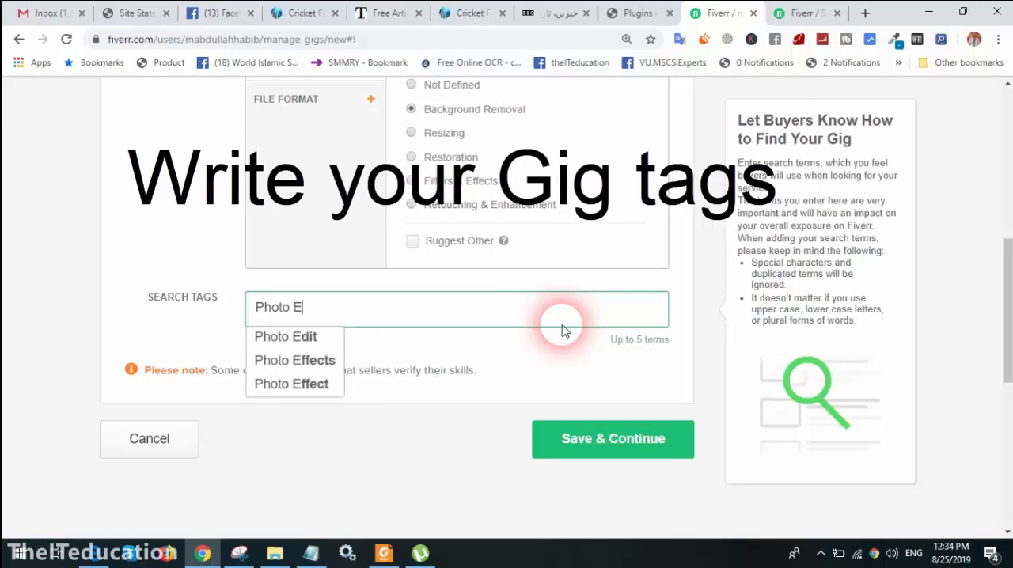
{"action": "left_click", "coordinate": [283, 337]}
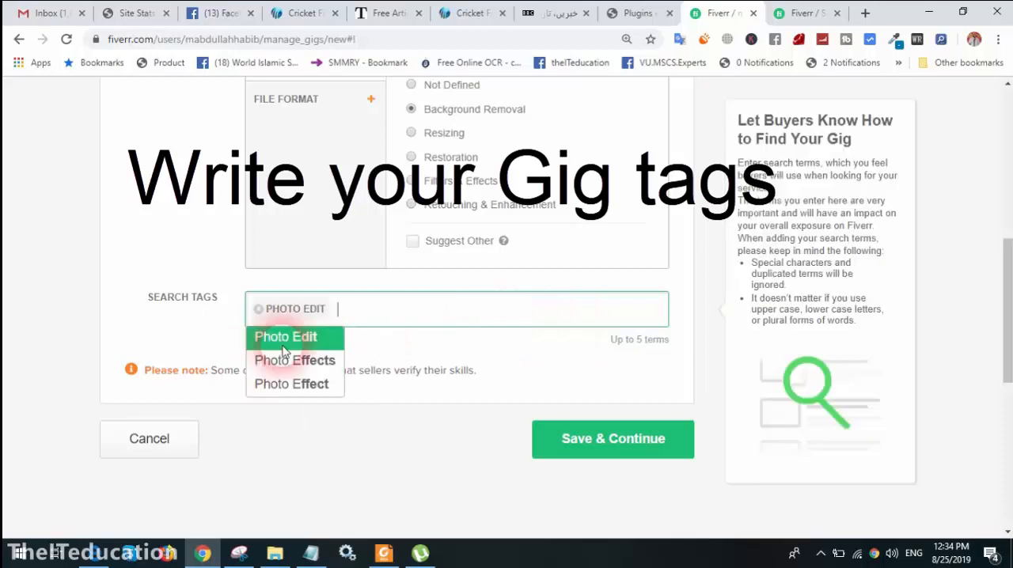
Add the suggested search tag "Background removal" to the gig
{"action": "type", "text": "B"}
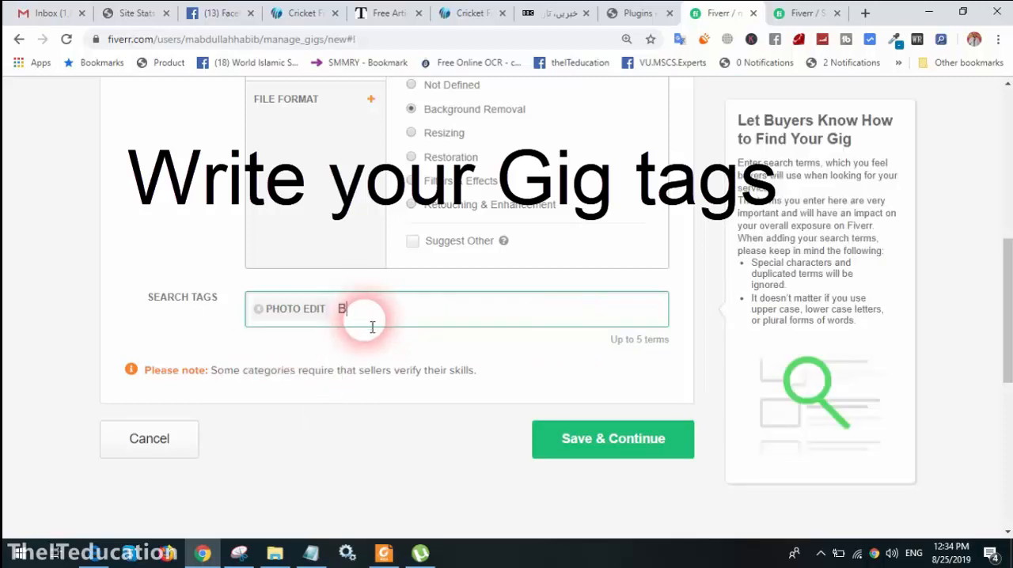
{"action": "type", "text": "ack"}
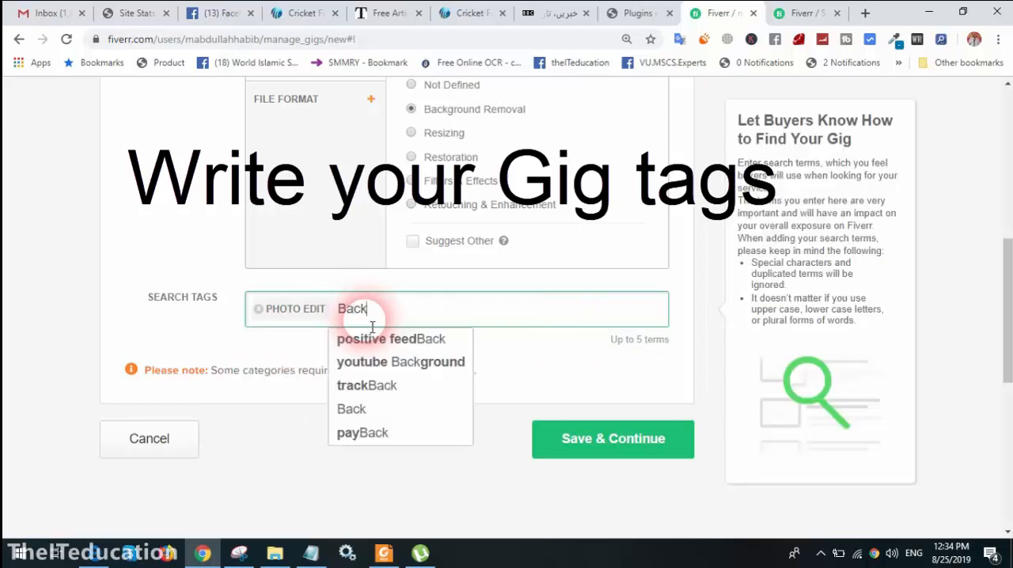
{"action": "type", "text": "groun"}
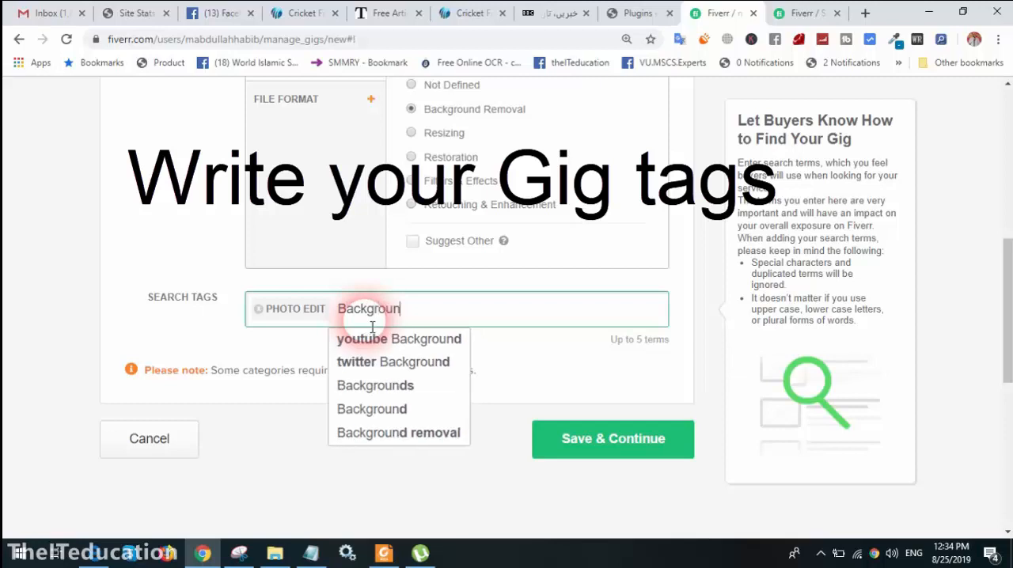
{"action": "type", "text": "d"}
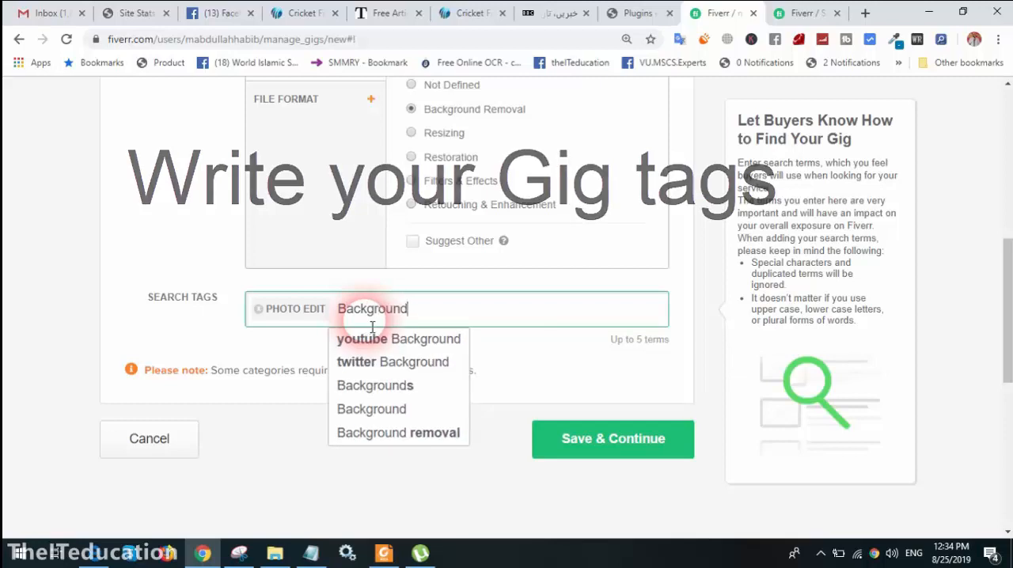
{"action": "left_click", "coordinate": [373, 432]}
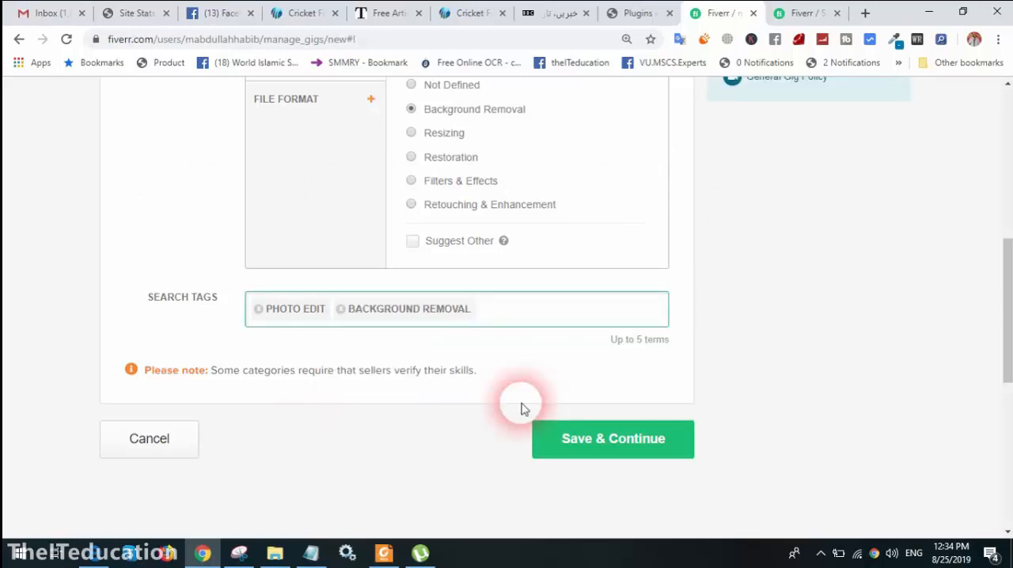
Add the suggested search tag "Adobe photoshop", save the overview and continue to pricing
{"action": "type", "text": "Adobe"}
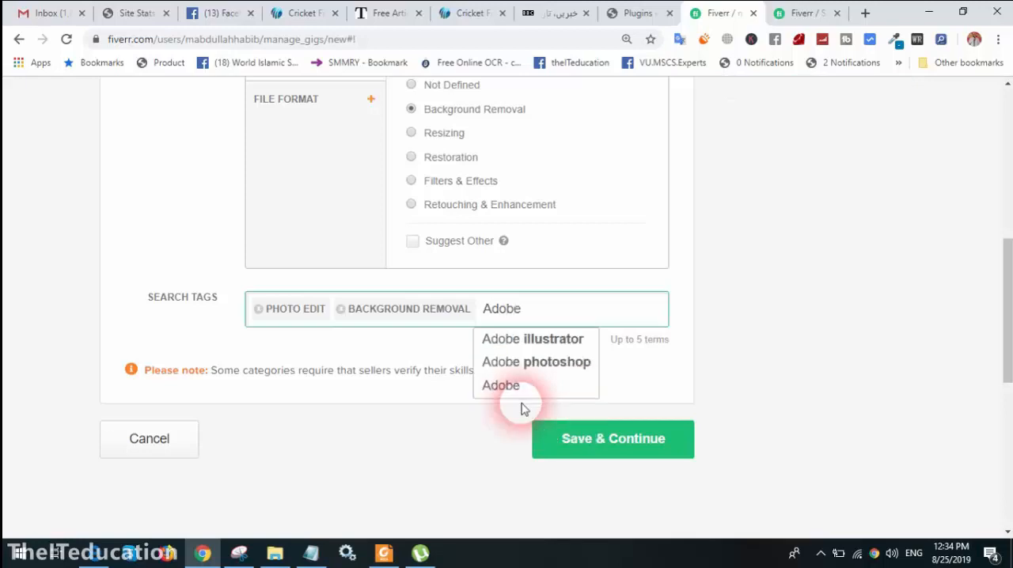
{"action": "key", "text": "Down"}
{"action": "key", "text": "Down"}
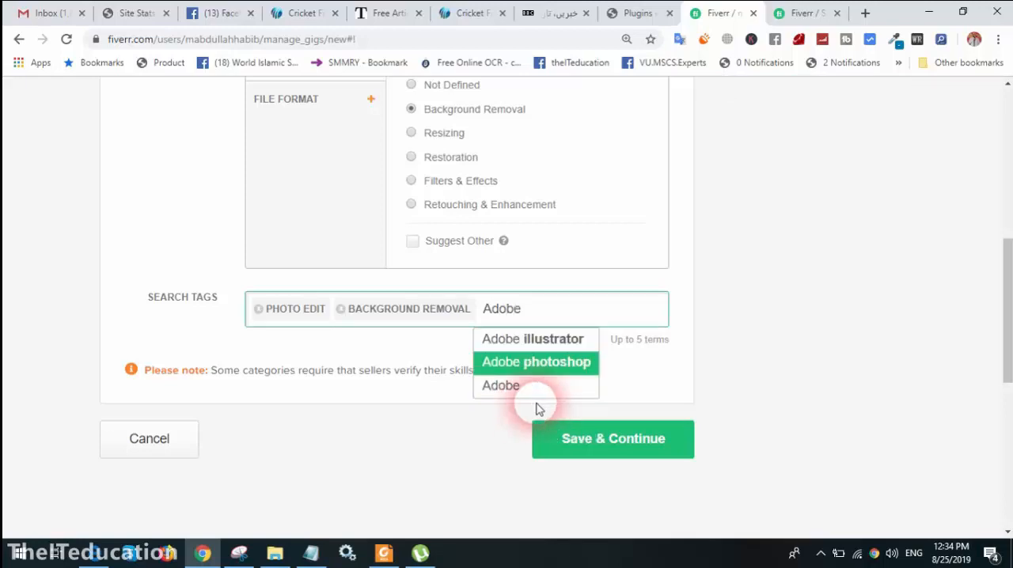
{"action": "key", "text": "Return"}
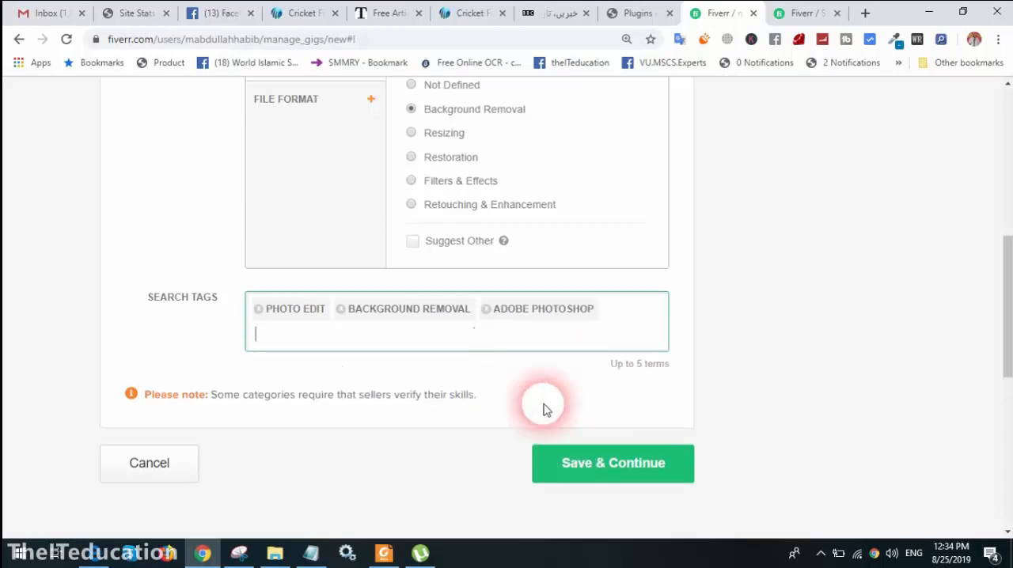
{"action": "left_click", "coordinate": [604, 465]}
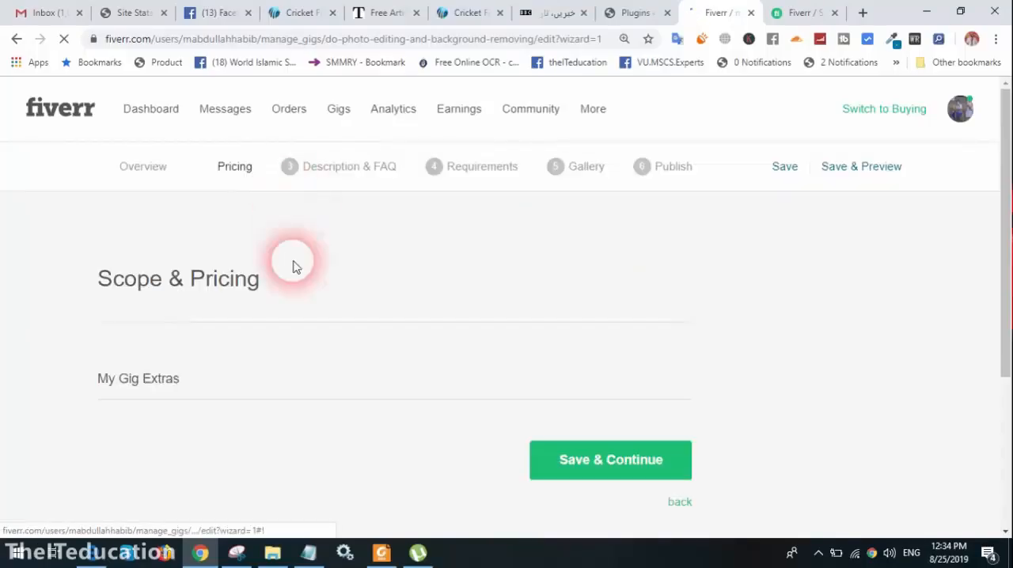
Turn off the 3 Packages option so the gig offers only the Basic package
{"action": "scroll", "coordinate": [298, 290], "scroll_direction": "down", "scroll_amount": 2}
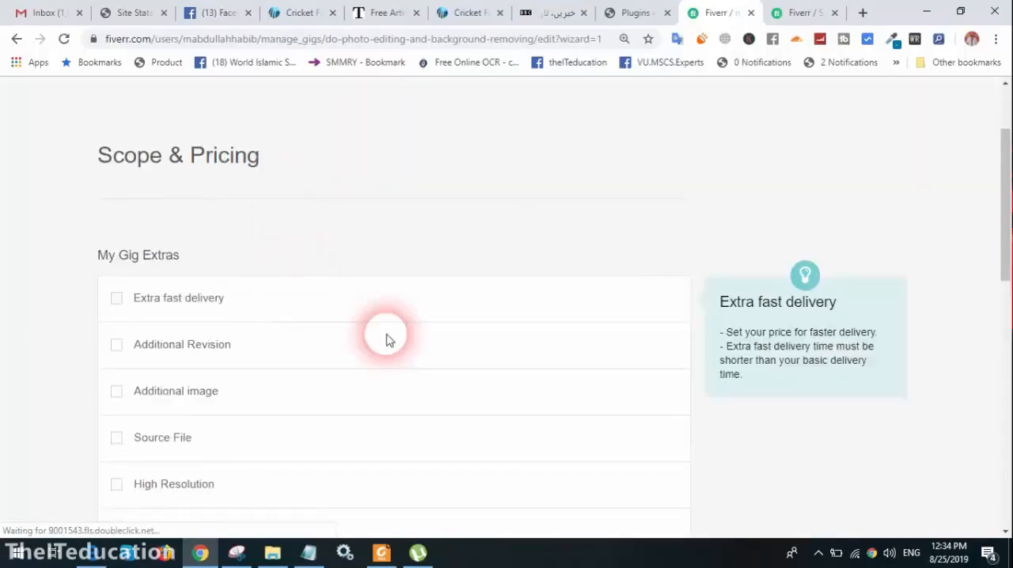
{"action": "scroll", "coordinate": [396, 334], "scroll_direction": "up", "scroll_amount": 2}
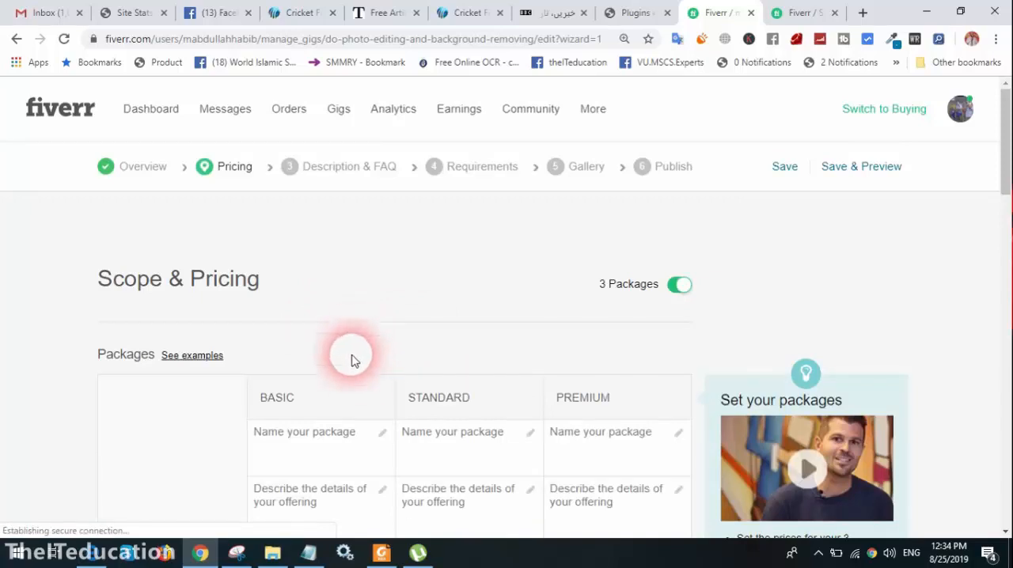
{"action": "scroll", "coordinate": [344, 372], "scroll_direction": "down", "scroll_amount": 2}
{"action": "scroll", "coordinate": [340, 395], "scroll_direction": "down", "scroll_amount": 2}
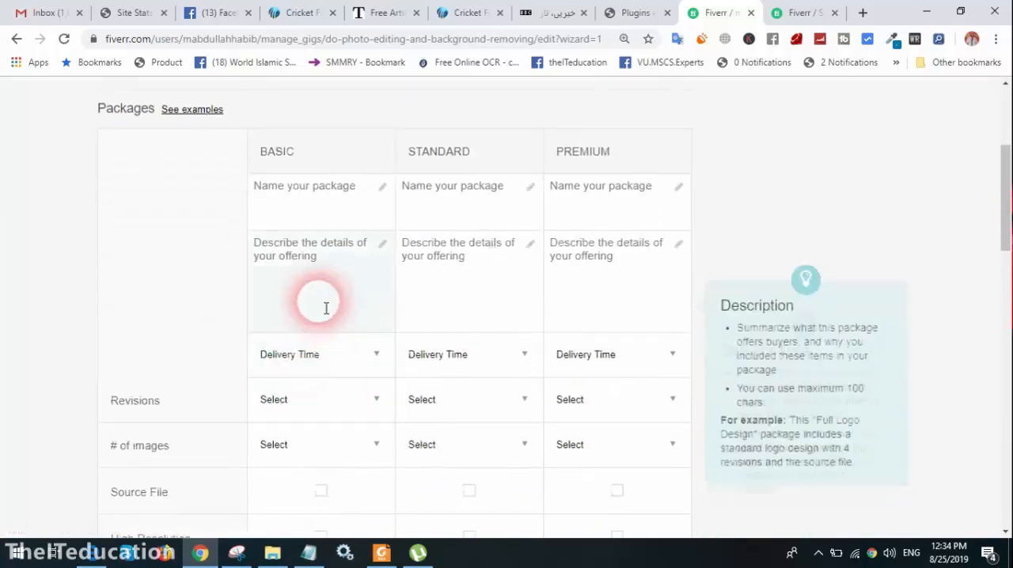
{"action": "scroll", "coordinate": [586, 269], "scroll_direction": "up", "scroll_amount": 4}
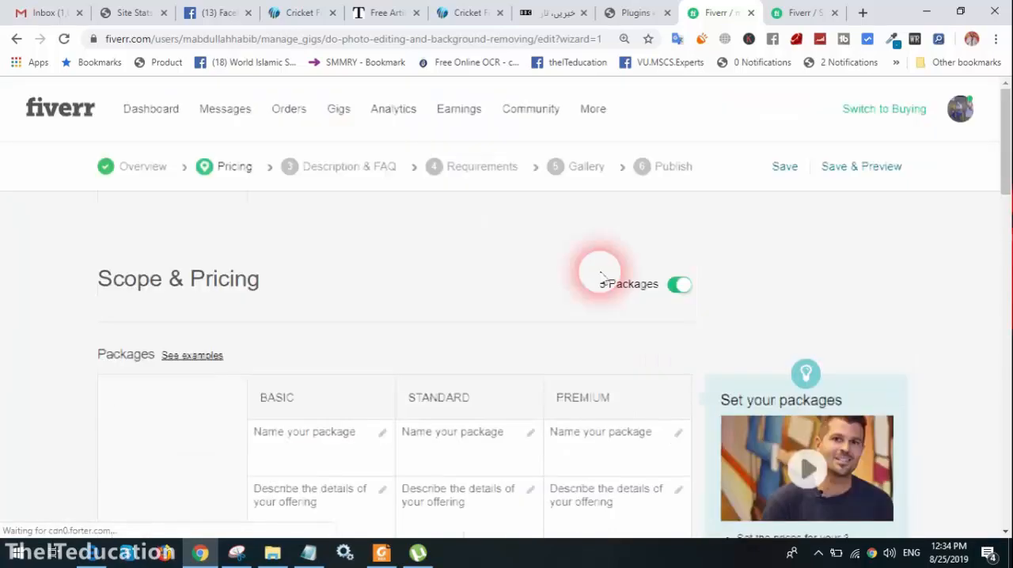
{"action": "left_click", "coordinate": [679, 286]}
Name the Basic package "Basic"
{"action": "scroll", "coordinate": [539, 333], "scroll_direction": "down", "scroll_amount": 4}
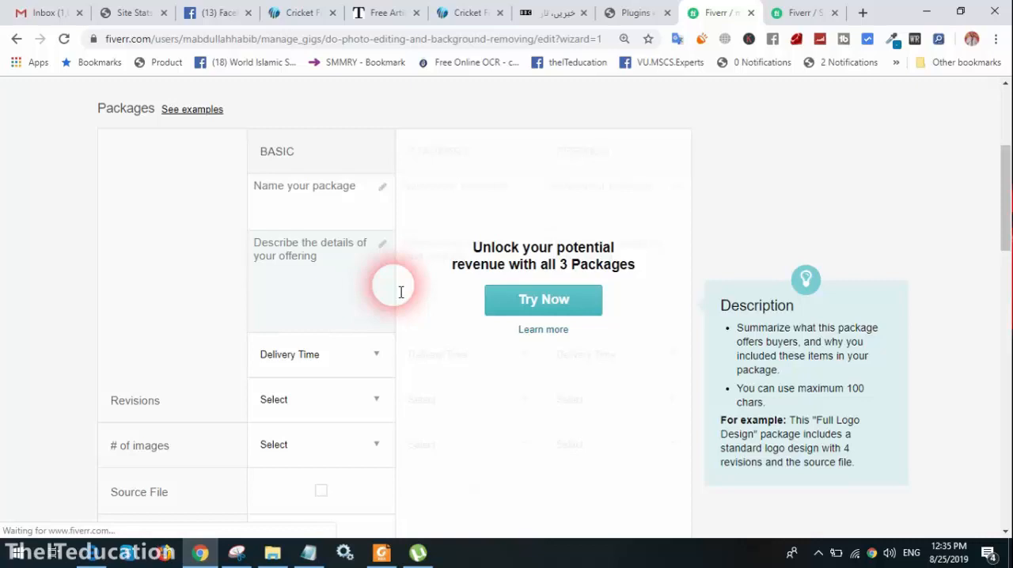
{"action": "left_click", "coordinate": [279, 198]}
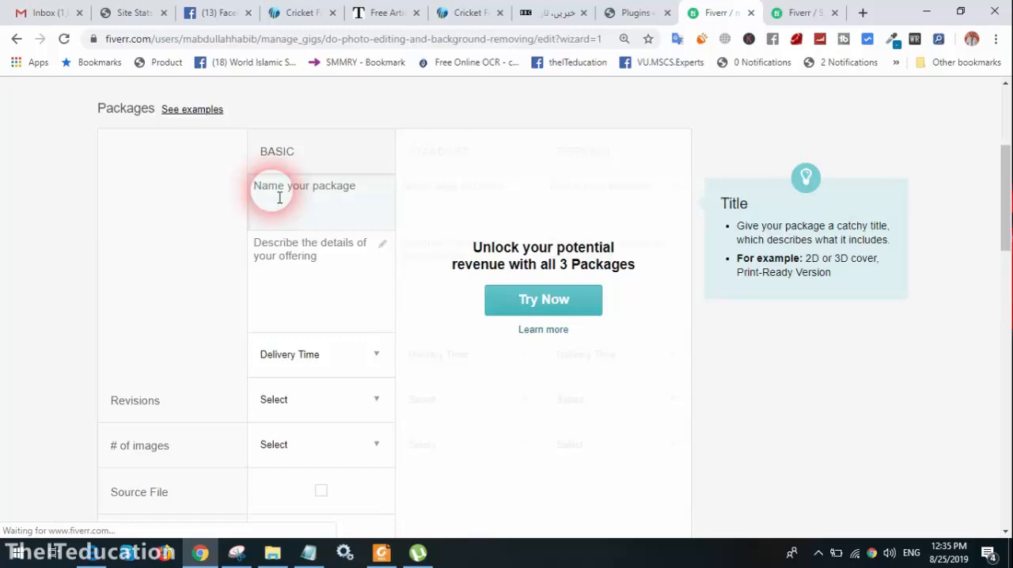
{"action": "type", "text": "Bas"}
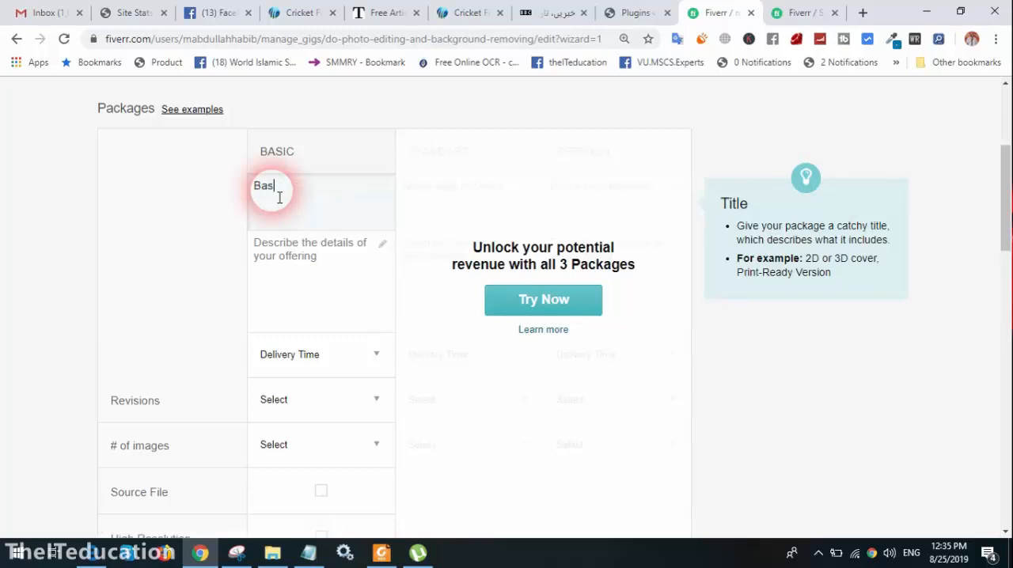
{"action": "type", "text": "ic Pac"}
{"action": "key", "text": "BackSpace"}
{"action": "key", "text": "BackSpace"}
{"action": "key", "text": "BackSpace"}
{"action": "key", "text": "BackSpace"}
Enter "Background Remove" as the Basic package's offering description
{"action": "left_click", "coordinate": [338, 288]}
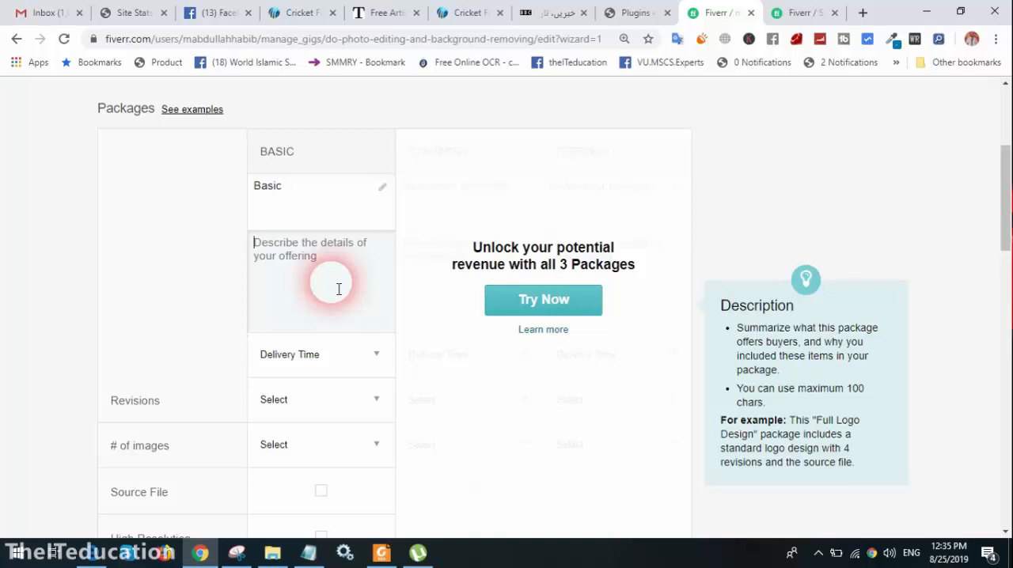
{"action": "type", "text": "Bac"}
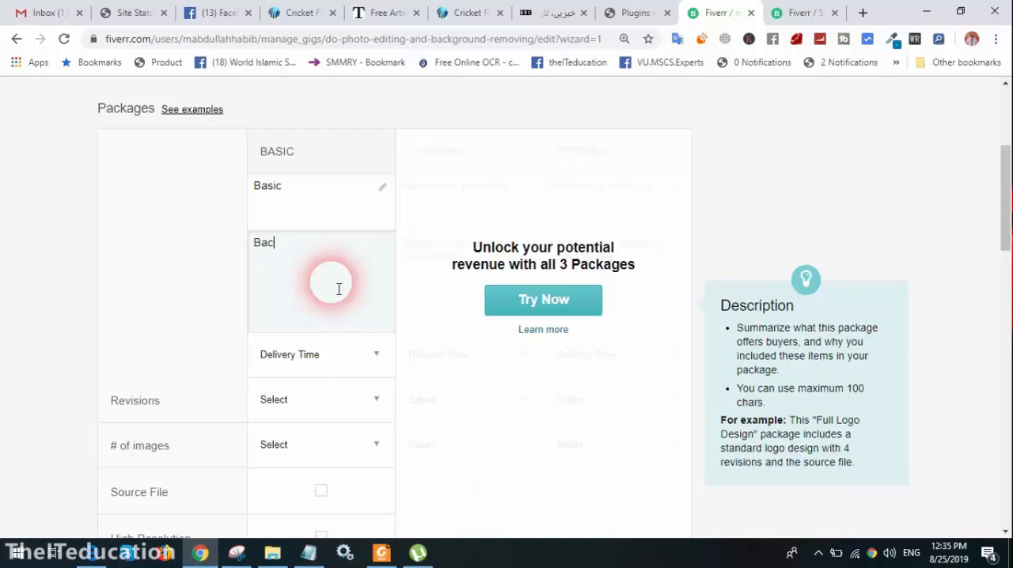
{"action": "type", "text": "kground Remove"}
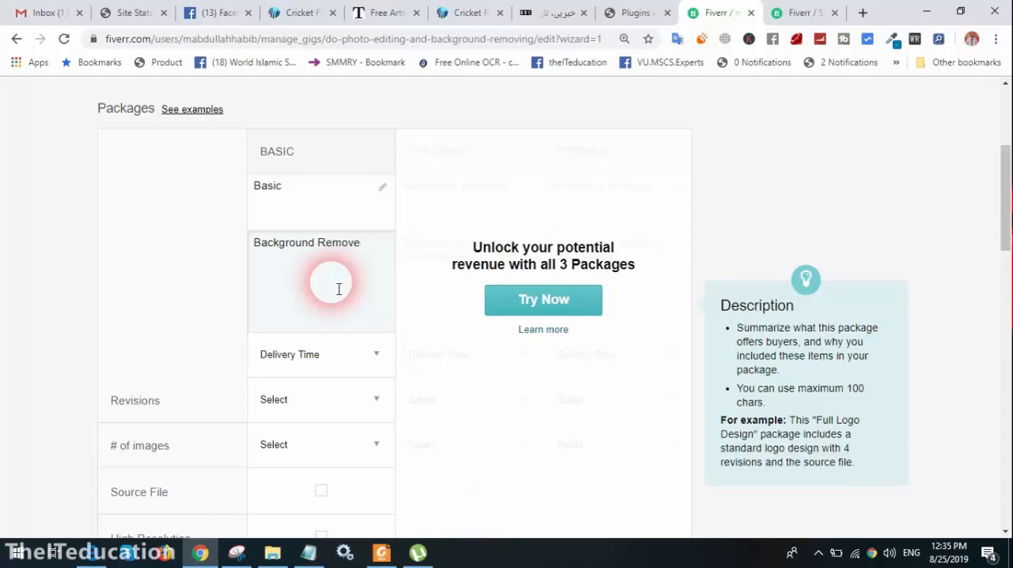
Reword the Basic package's offering description to "Background Removing and Photo Editing"
{"action": "key", "text": "BackSpace"}
{"action": "type", "text": "ing and Photo Editio"}
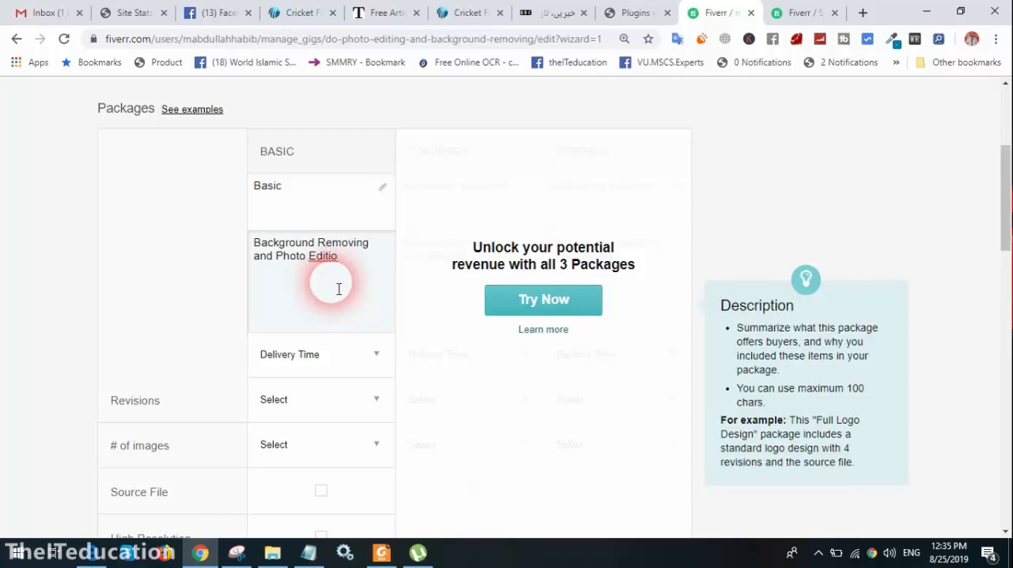
{"action": "key", "text": "BackSpace"}
{"action": "type", "text": "ng"}
Set the Basic package's delivery time to 1 Day Delivery and its revisions to Unlimited
{"action": "left_click", "coordinate": [336, 352]}
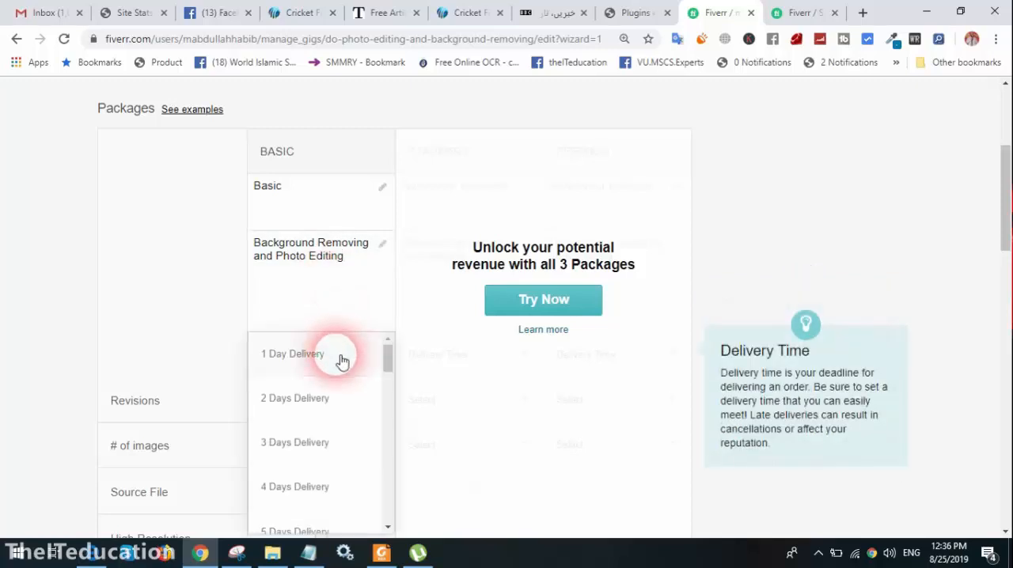
{"action": "left_click", "coordinate": [340, 356]}
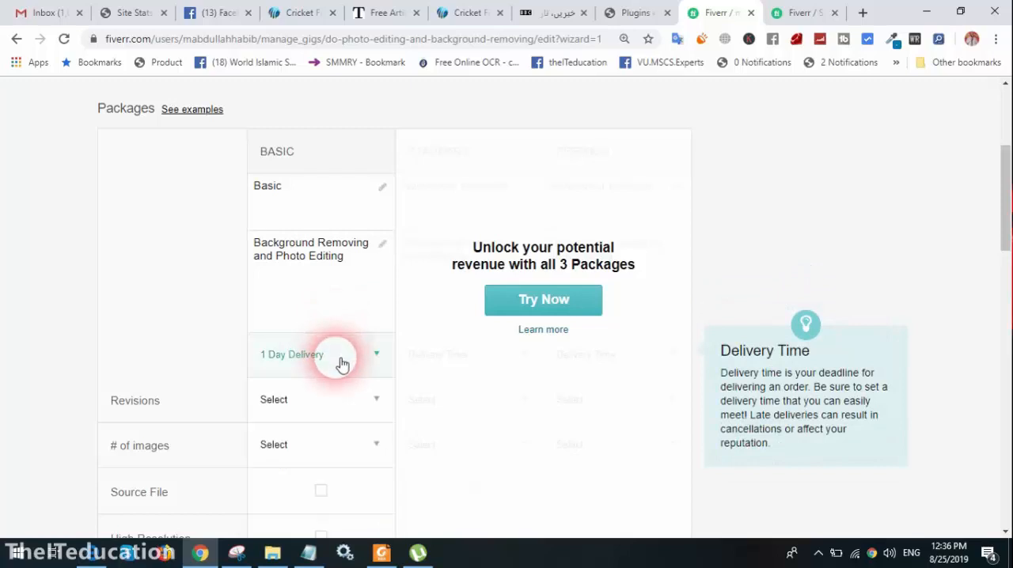
{"action": "left_click", "coordinate": [342, 409]}
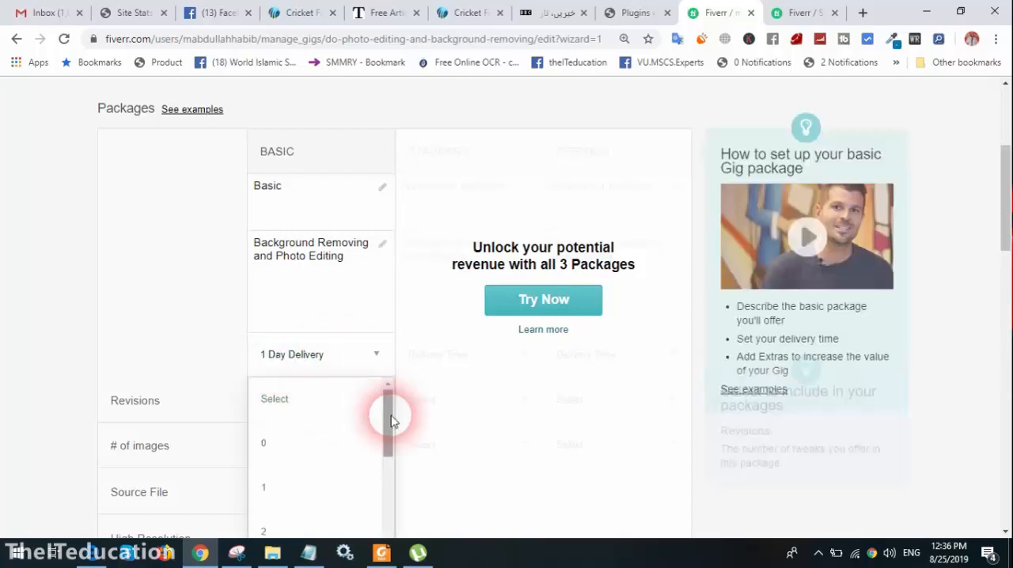
{"action": "left_click_drag", "start_coordinate": [389, 417], "coordinate": [388, 519]}
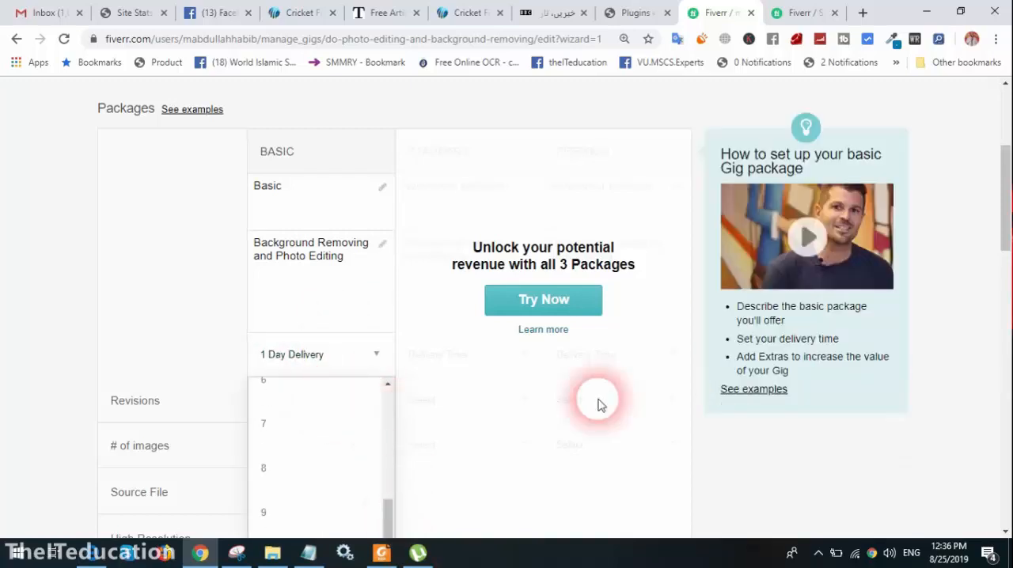
{"action": "scroll", "coordinate": [516, 281], "scroll_direction": "down", "scroll_amount": 1}
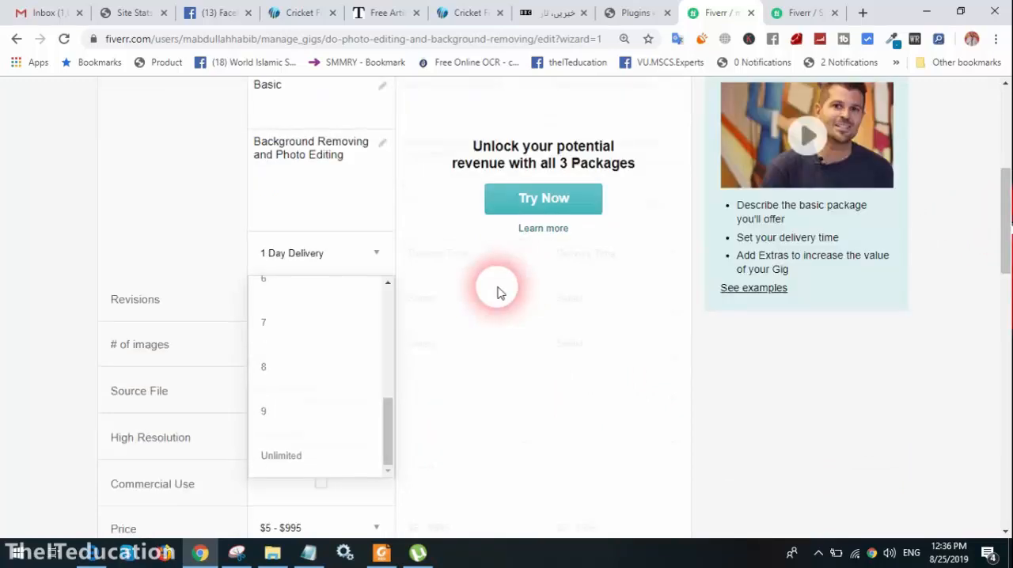
{"action": "left_click", "coordinate": [285, 456]}
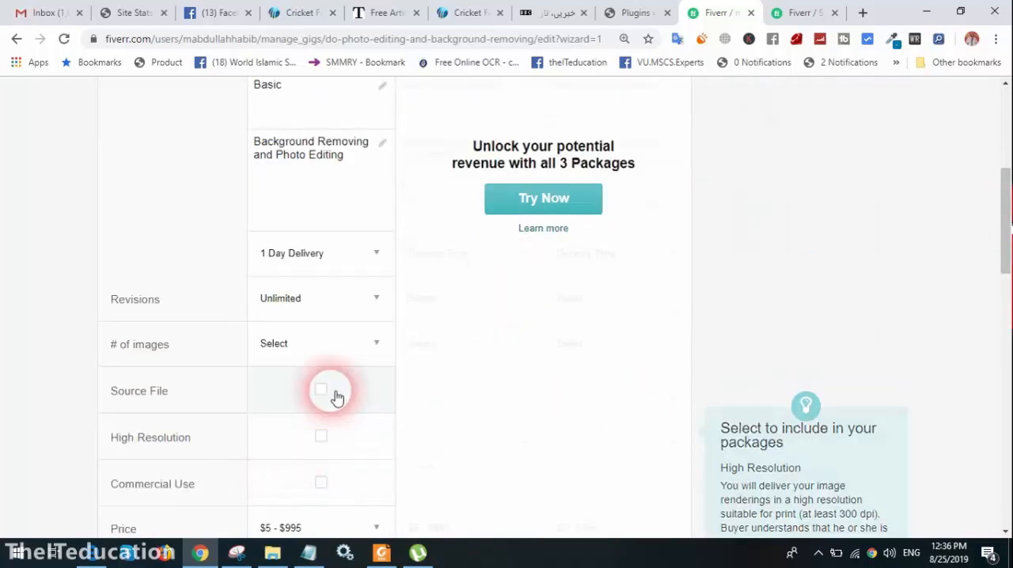
Set the Basic package's number of images to 2 and include Source File, High Resolution and Commercial Use
{"action": "left_click", "coordinate": [366, 349]}
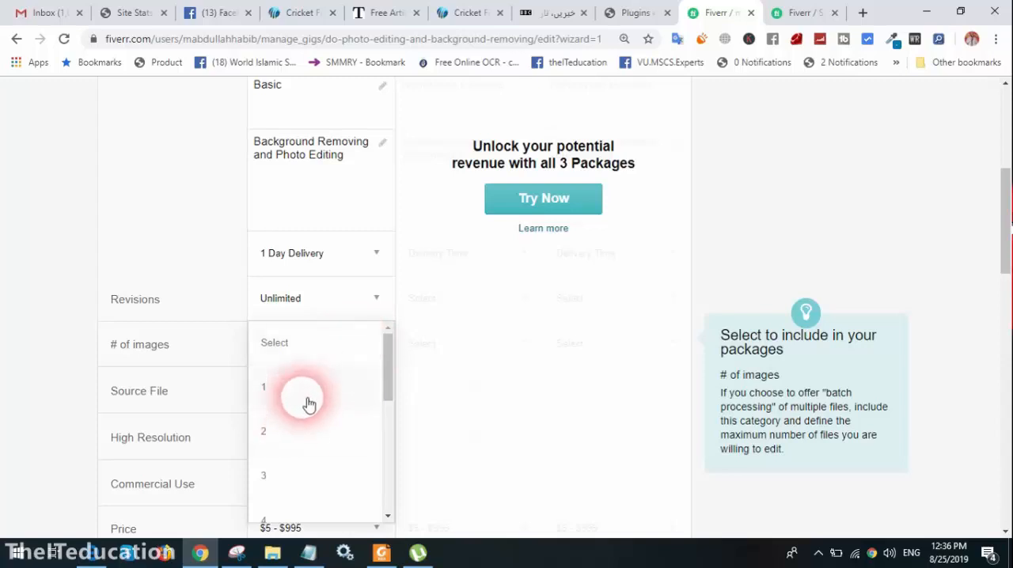
{"action": "left_click", "coordinate": [287, 440]}
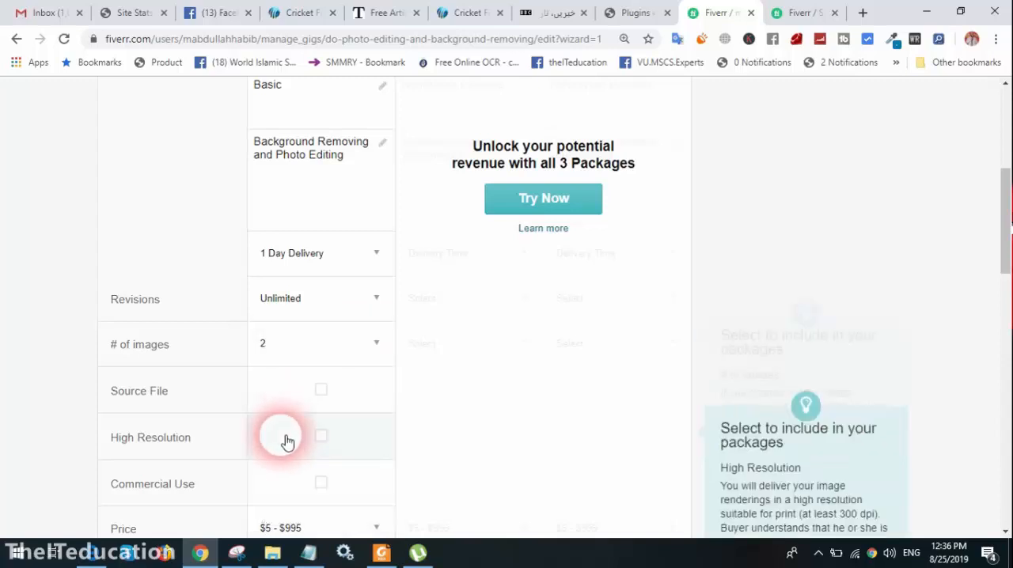
{"action": "left_click", "coordinate": [327, 402]}
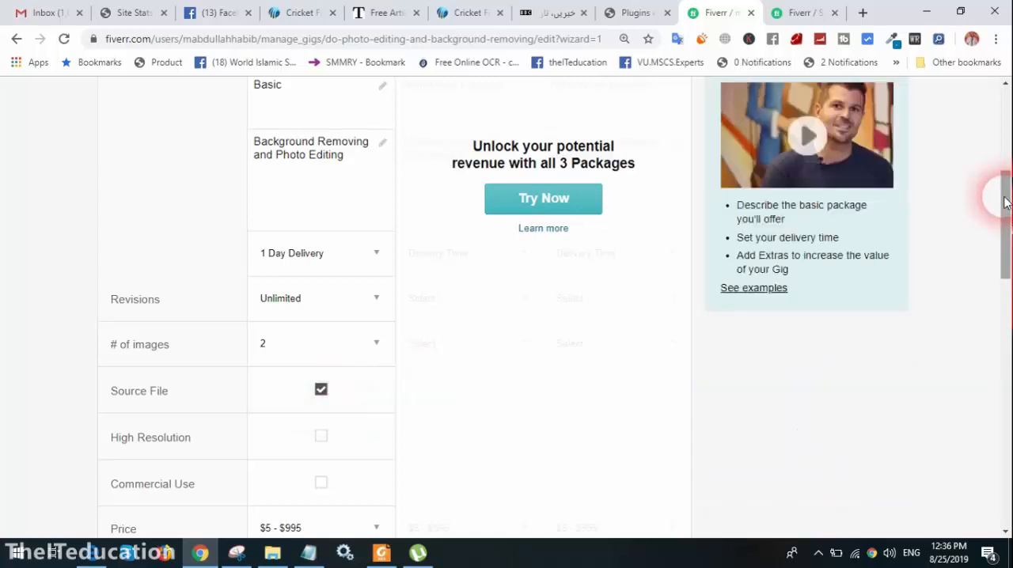
{"action": "left_click_drag", "start_coordinate": [1007, 200], "coordinate": [1006, 219]}
{"action": "mouse_move", "coordinate": [341, 329]}
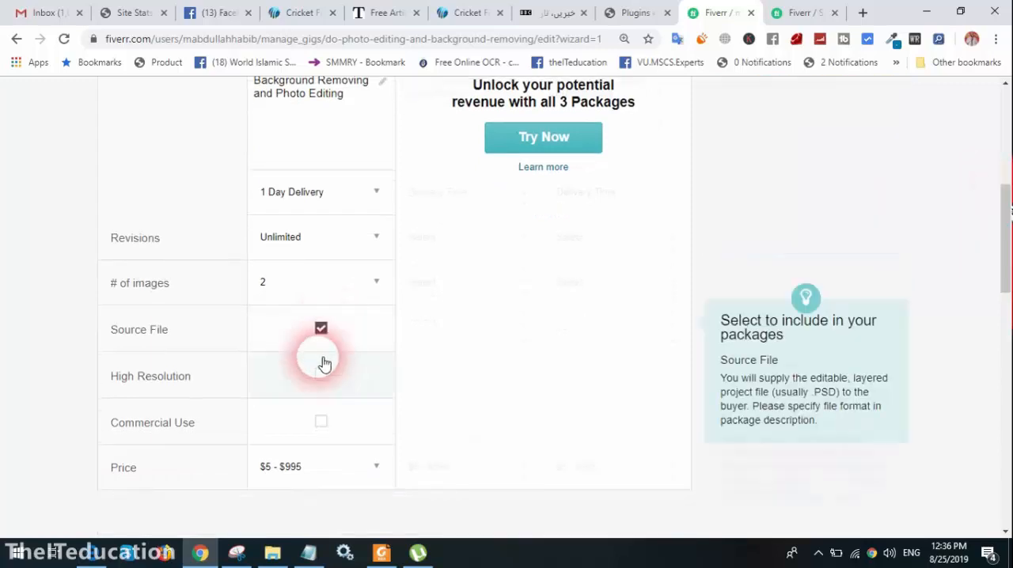
{"action": "left_click", "coordinate": [324, 382]}
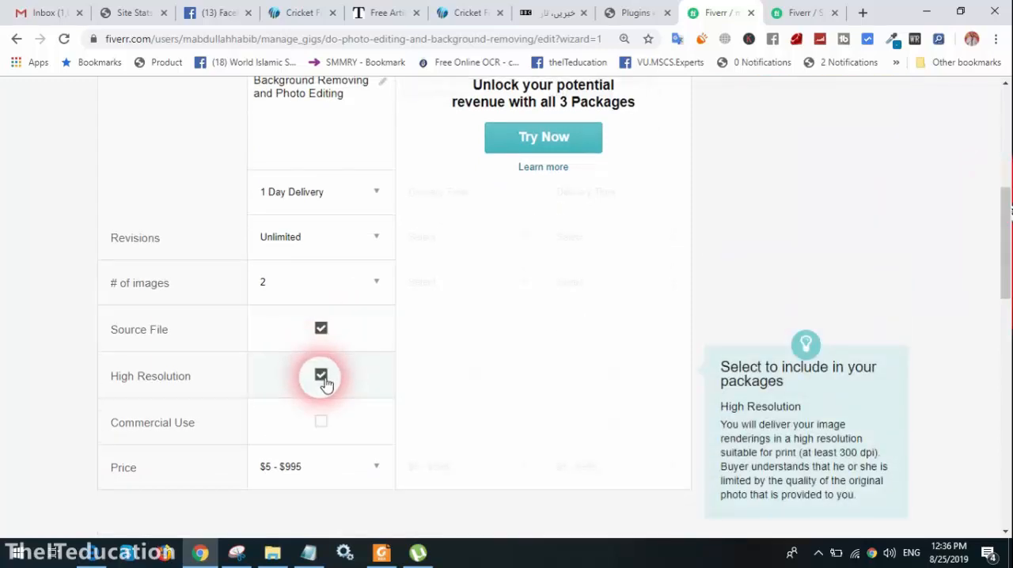
{"action": "mouse_move", "coordinate": [192, 423]}
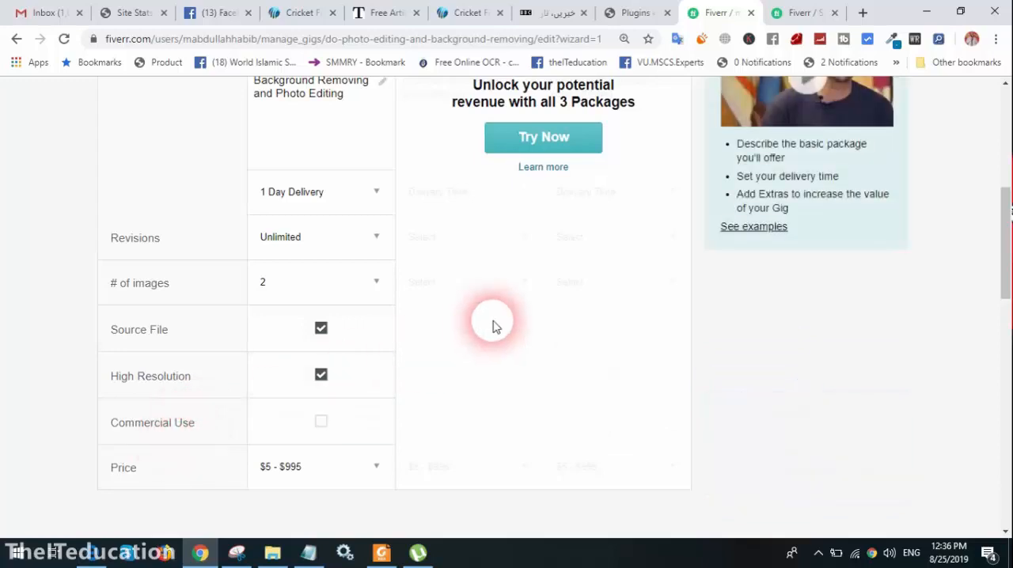
{"action": "left_click", "coordinate": [333, 427]}
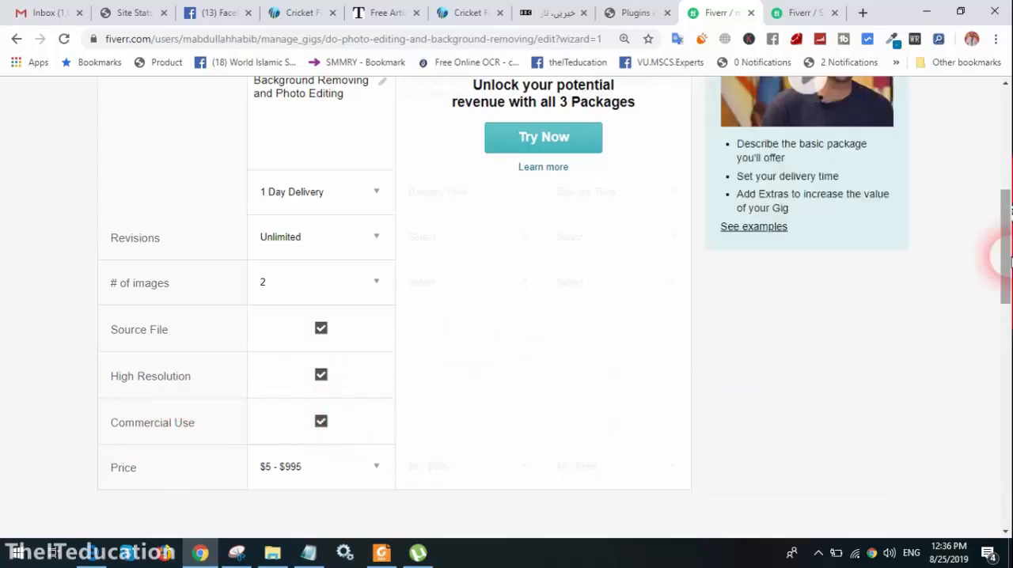
Set the Basic package's price to $5
{"action": "left_click_drag", "start_coordinate": [1003, 255], "coordinate": [1009, 274]}
{"action": "left_click", "coordinate": [477, 324]}
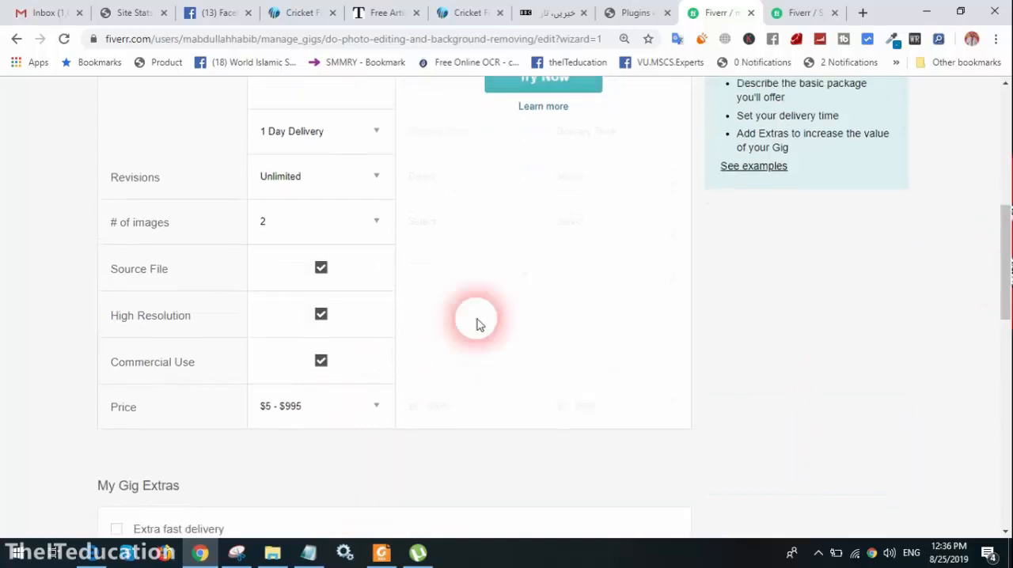
{"action": "left_click", "coordinate": [320, 405]}
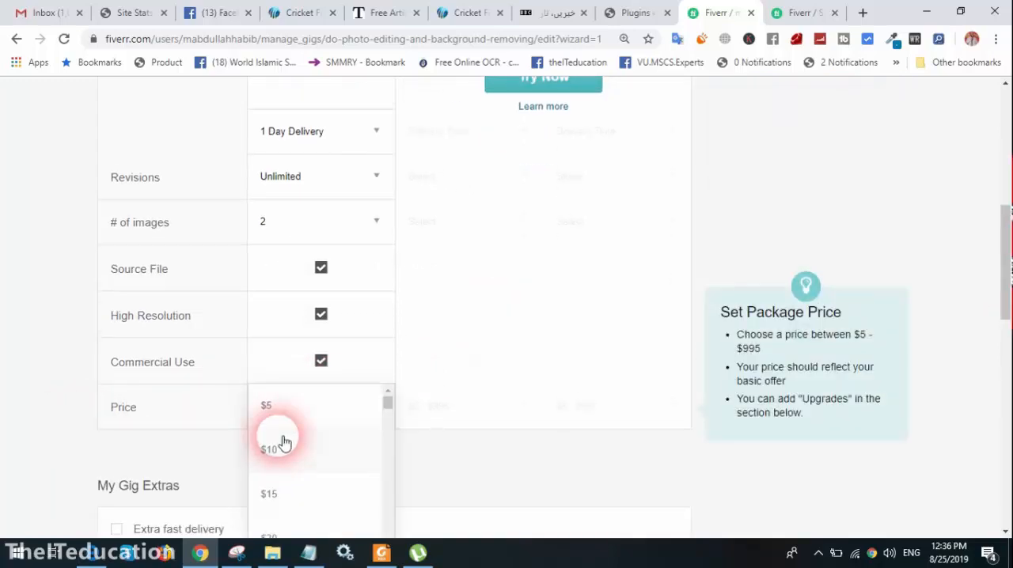
{"action": "left_click", "coordinate": [301, 408]}
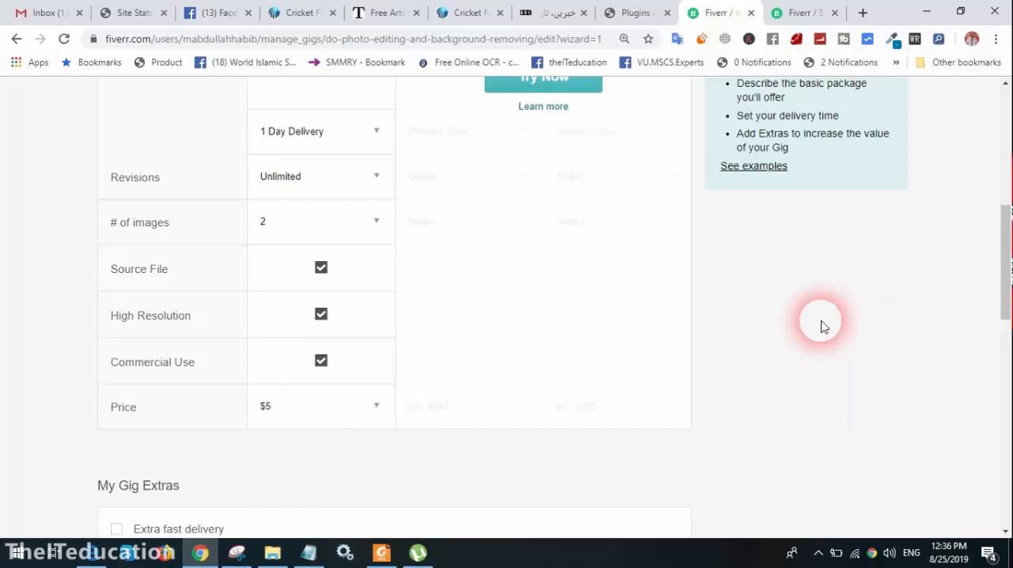
{"action": "left_click_drag", "start_coordinate": [1004, 295], "coordinate": [1007, 361]}
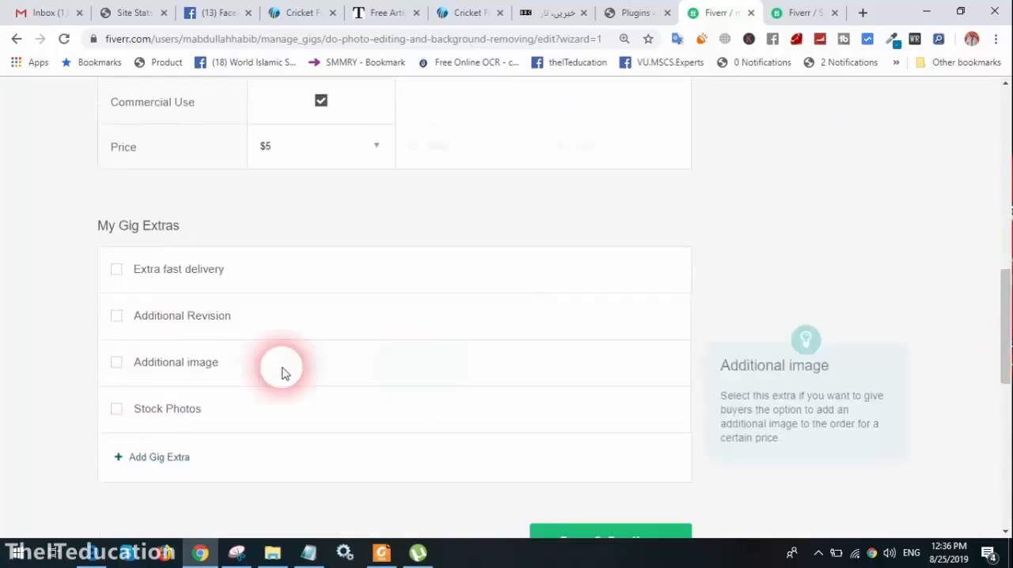
{"action": "mouse_move", "coordinate": [212, 271]}
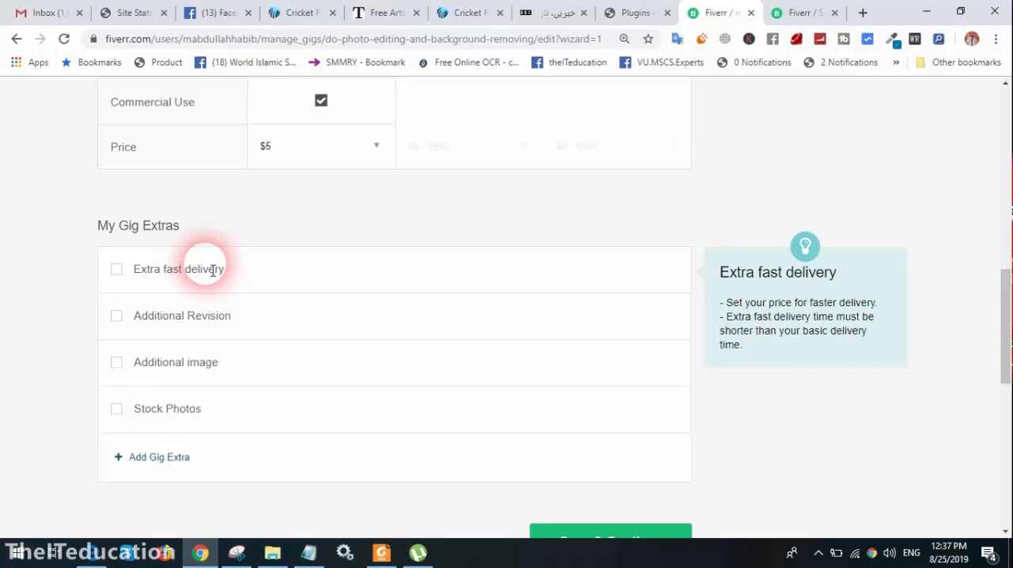
{"action": "left_click", "coordinate": [129, 277]}
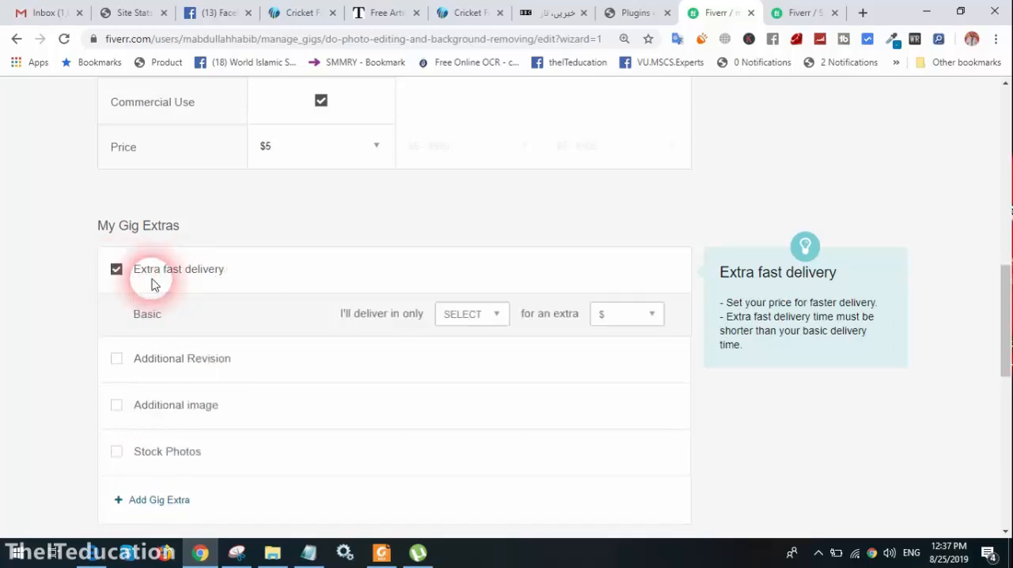
{"action": "left_click", "coordinate": [461, 319]}
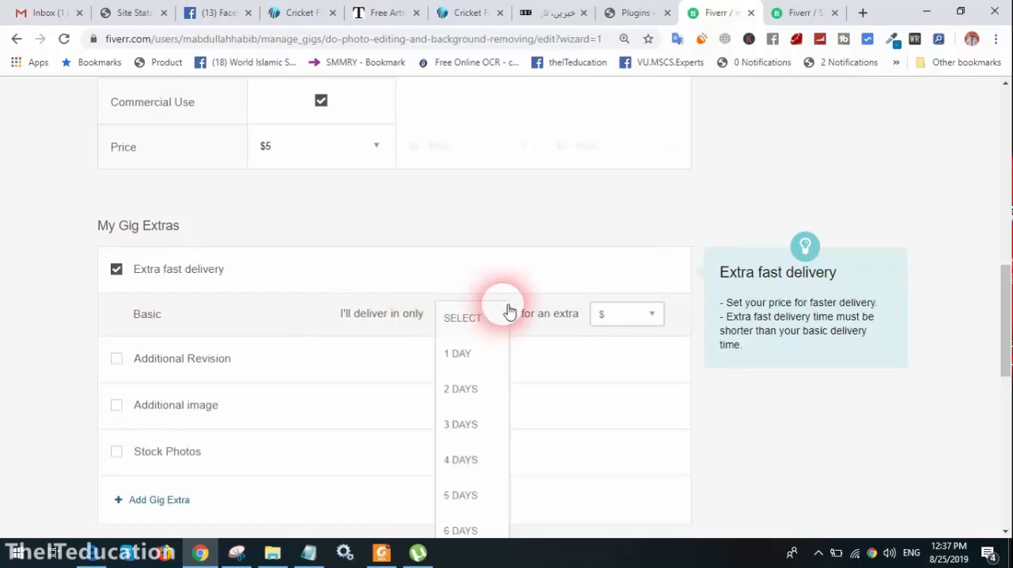
{"action": "left_click", "coordinate": [118, 270]}
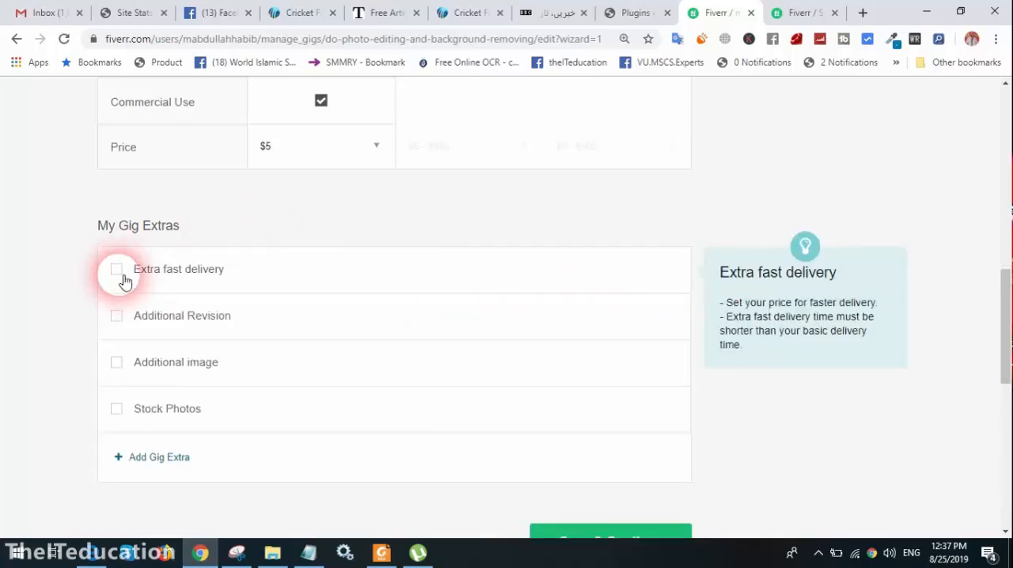
{"action": "left_click", "coordinate": [135, 319]}
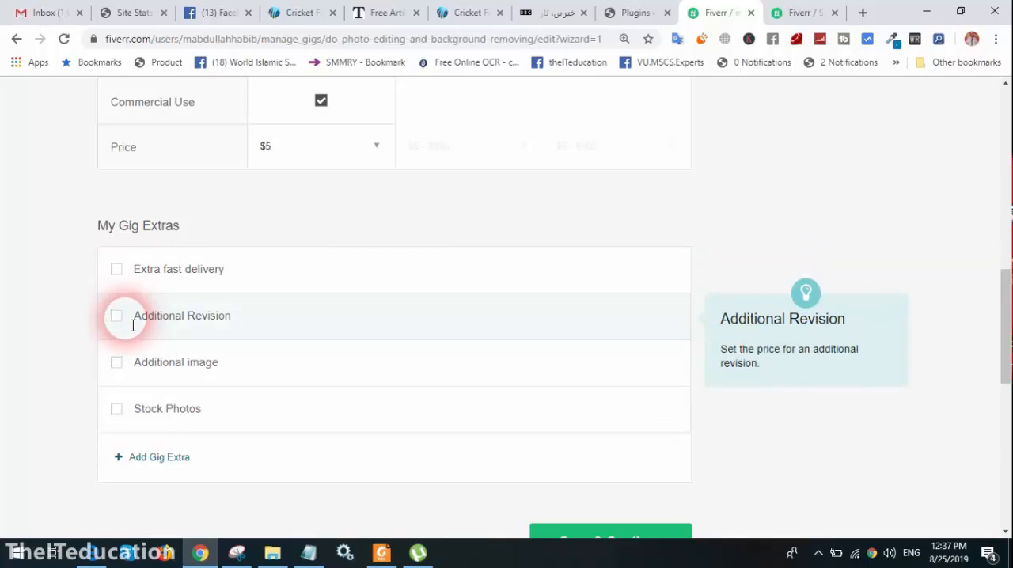
Try offering the Additional image gig extra for $5 and 1 additional day
{"action": "left_click", "coordinate": [118, 364]}
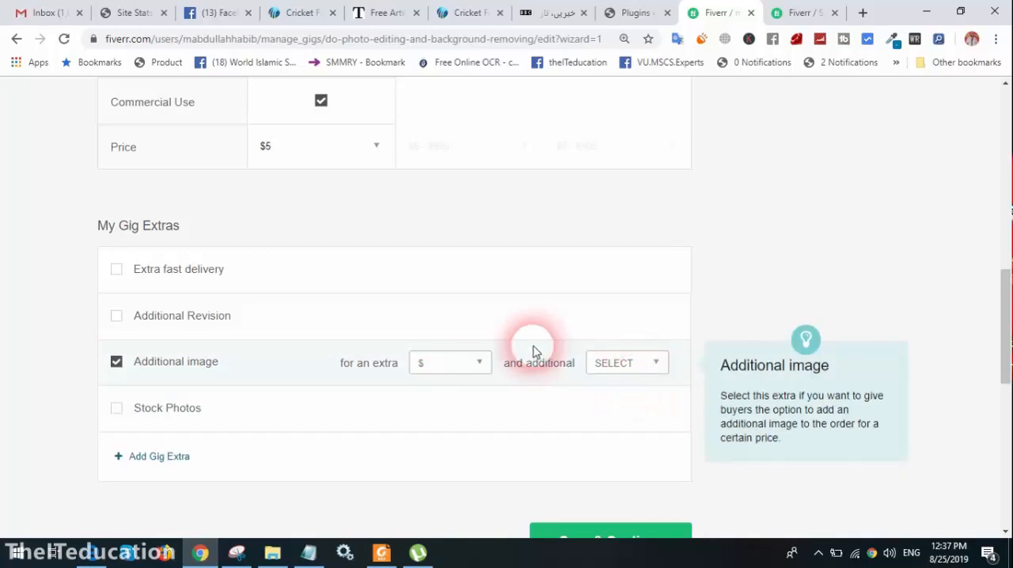
{"action": "left_click", "coordinate": [466, 366]}
{"action": "left_click", "coordinate": [445, 408]}
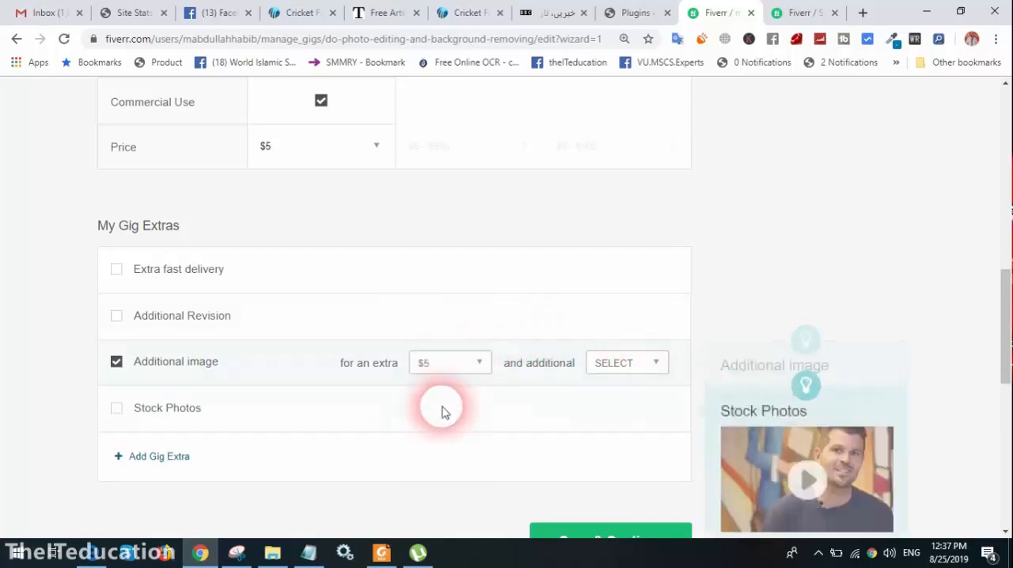
{"action": "left_click", "coordinate": [633, 363]}
{"action": "left_click", "coordinate": [610, 401]}
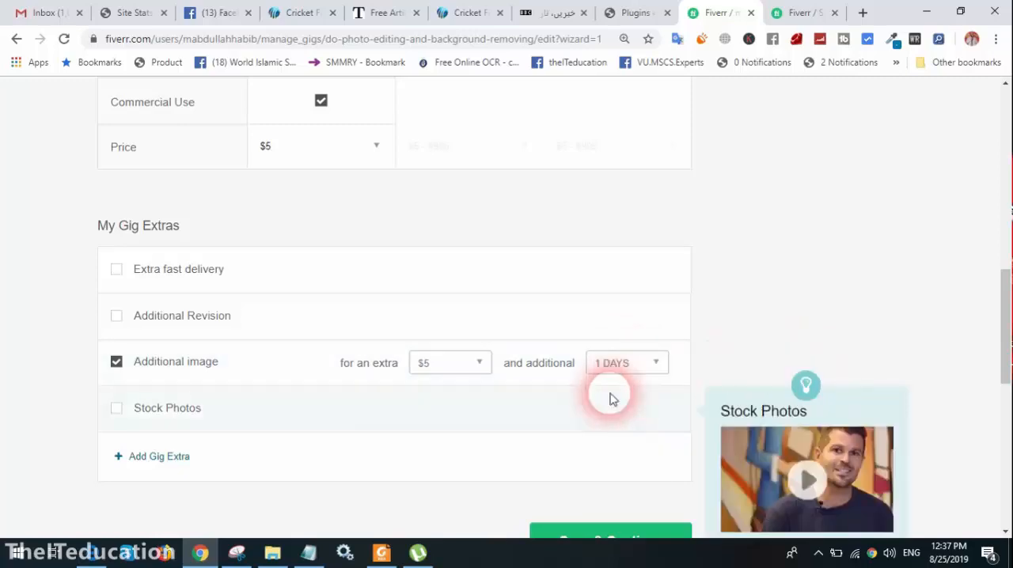
{"action": "left_click", "coordinate": [116, 363]}
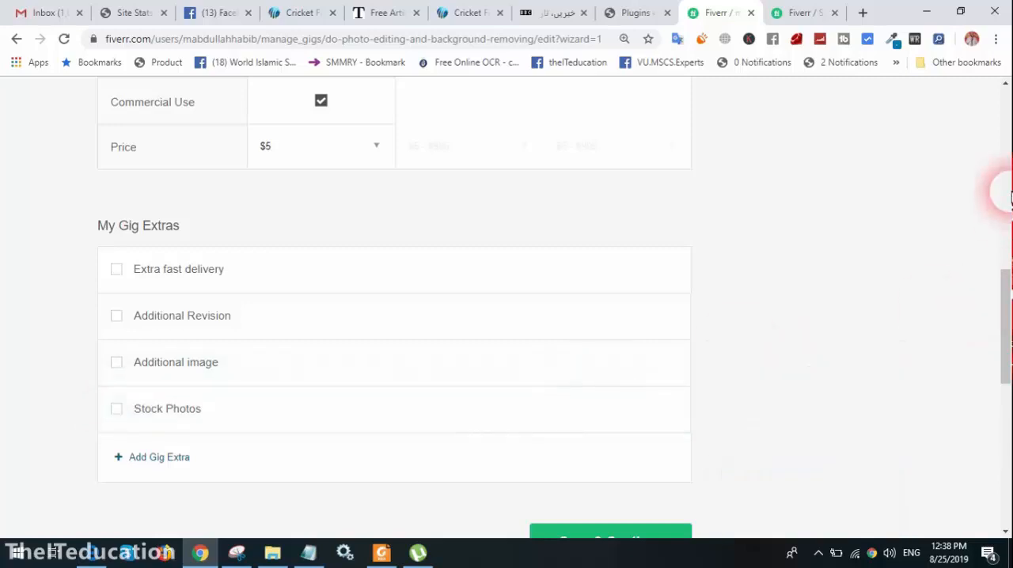
Save the pricing details and paste the copied product photo editing text as the gig description
{"action": "scroll", "coordinate": [1009, 316], "scroll_direction": "down", "scroll_amount": 2}
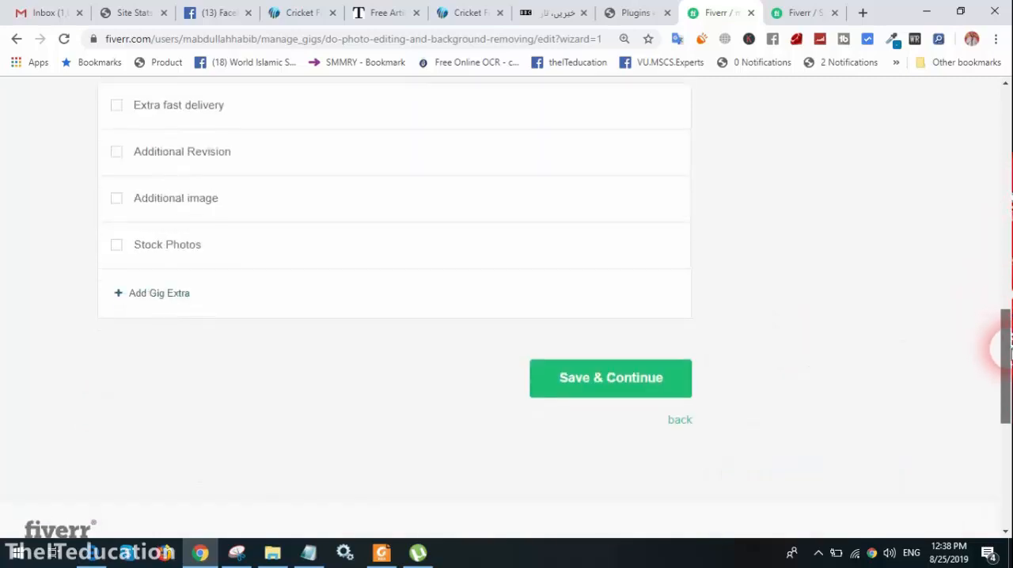
{"action": "left_click", "coordinate": [591, 372]}
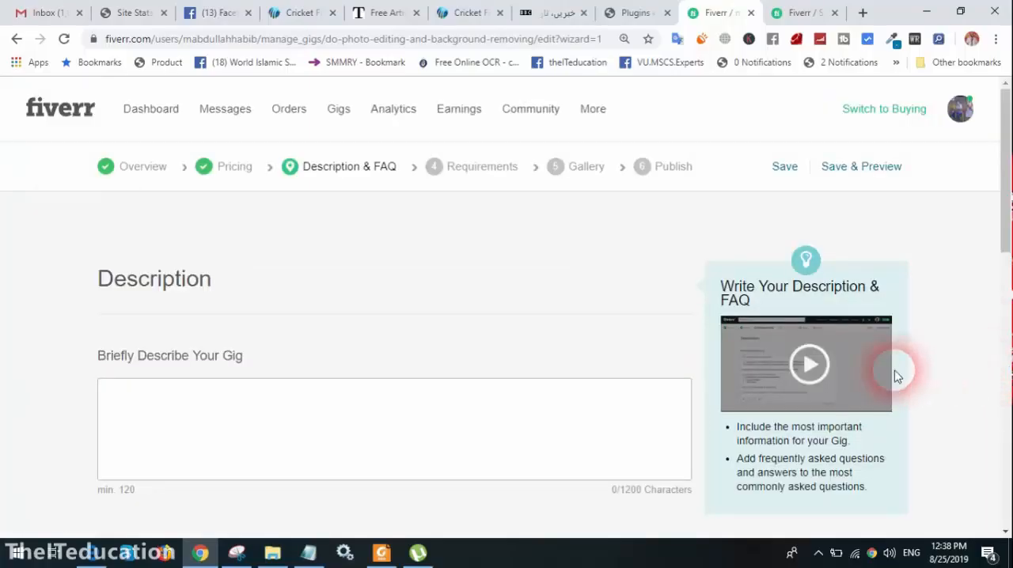
{"action": "left_click", "coordinate": [409, 400]}
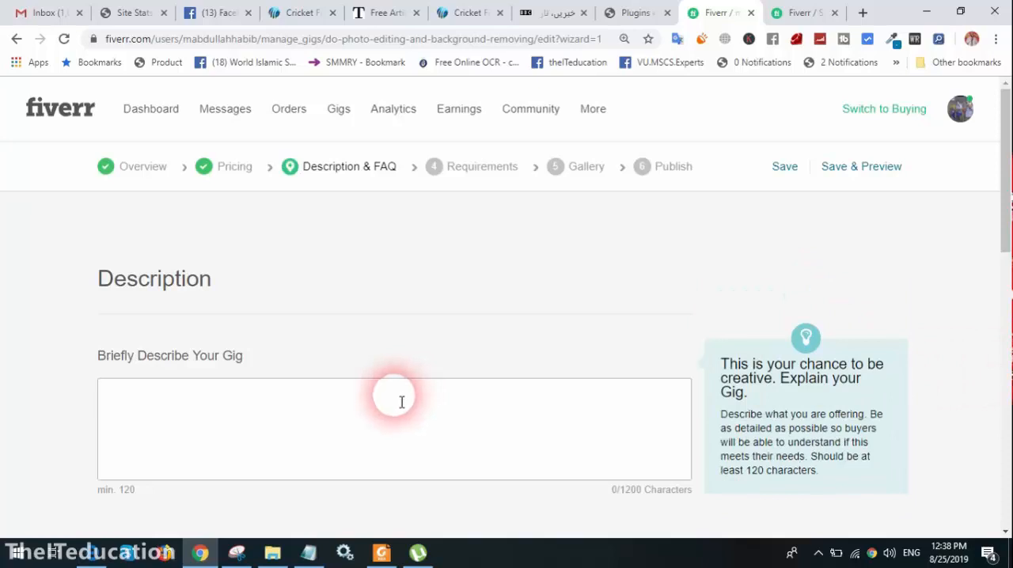
{"action": "key", "text": "ctrl+v"}
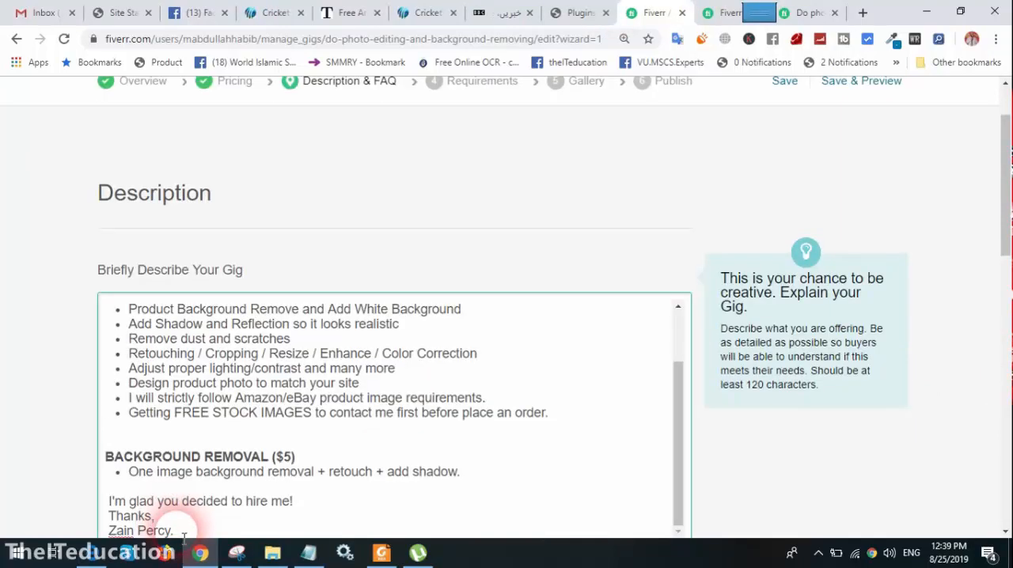
Replace the sign-off name in the gig description with the seller's own name, and save to continue to Requirements
{"action": "left_click_drag", "start_coordinate": [184, 536], "coordinate": [8, 385]}
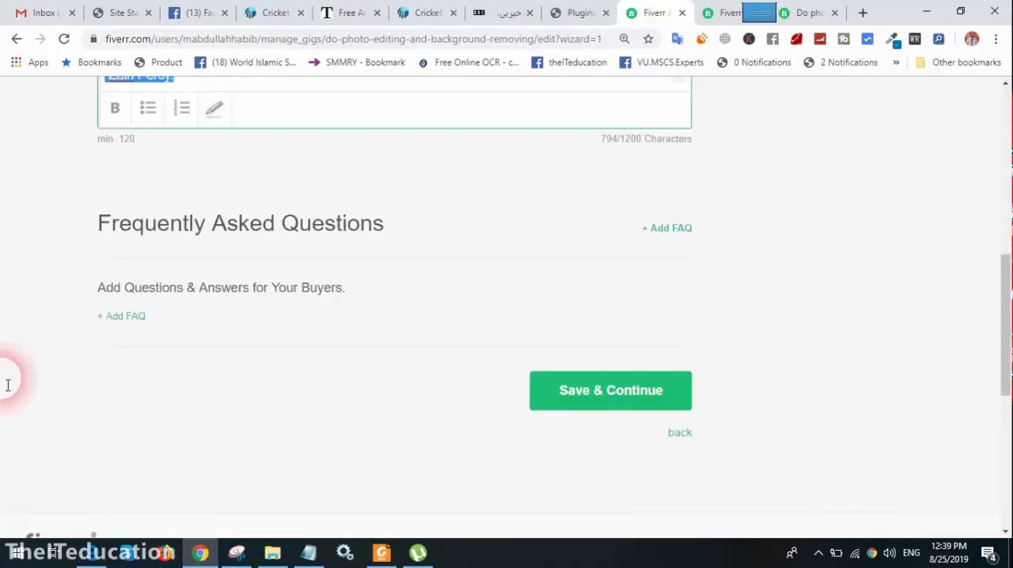
{"action": "key", "text": "BackSpace"}
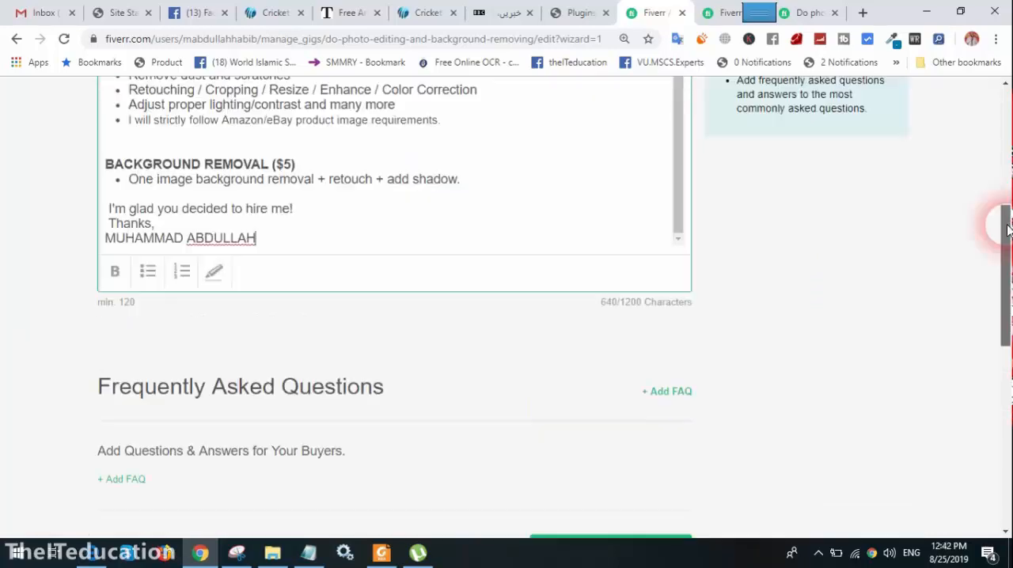
{"action": "scroll", "coordinate": [585, 329], "scroll_direction": "down", "scroll_amount": 2}
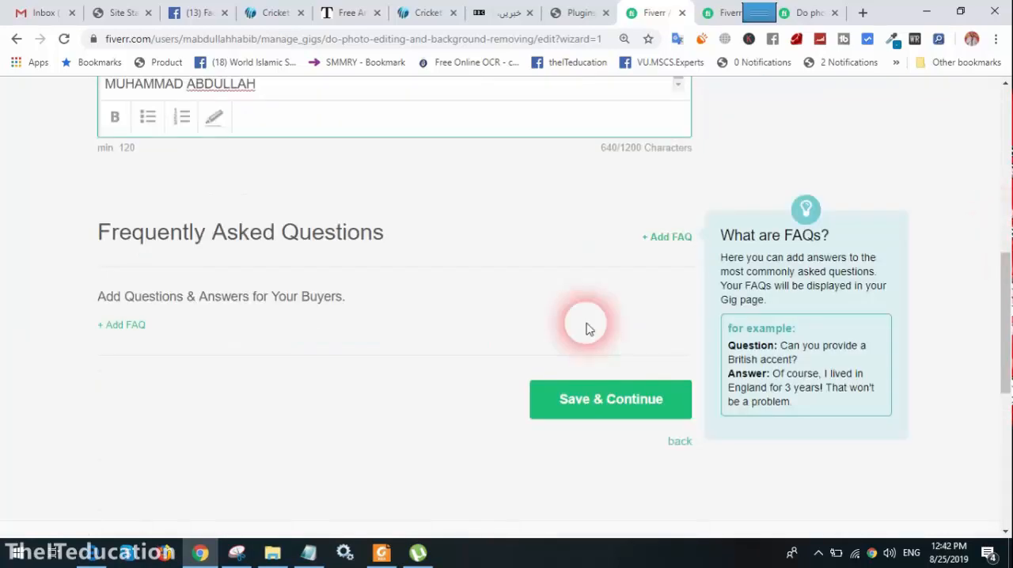
{"action": "left_click", "coordinate": [571, 415]}
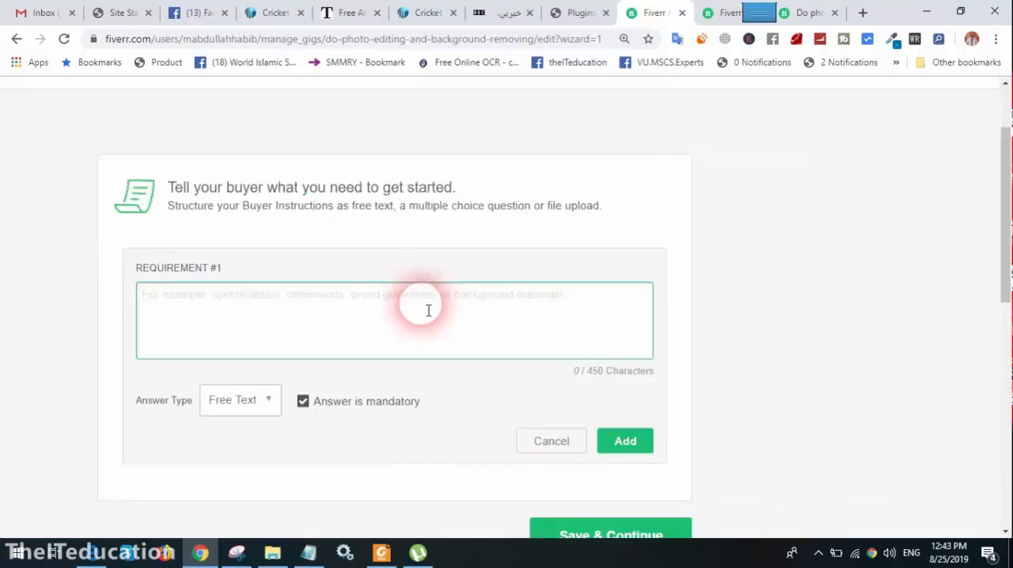
Add the buyer requirement "i Will Do your Order As Well As Your Requirement" to the gig, and save to continue
{"action": "type", "text": "i"}
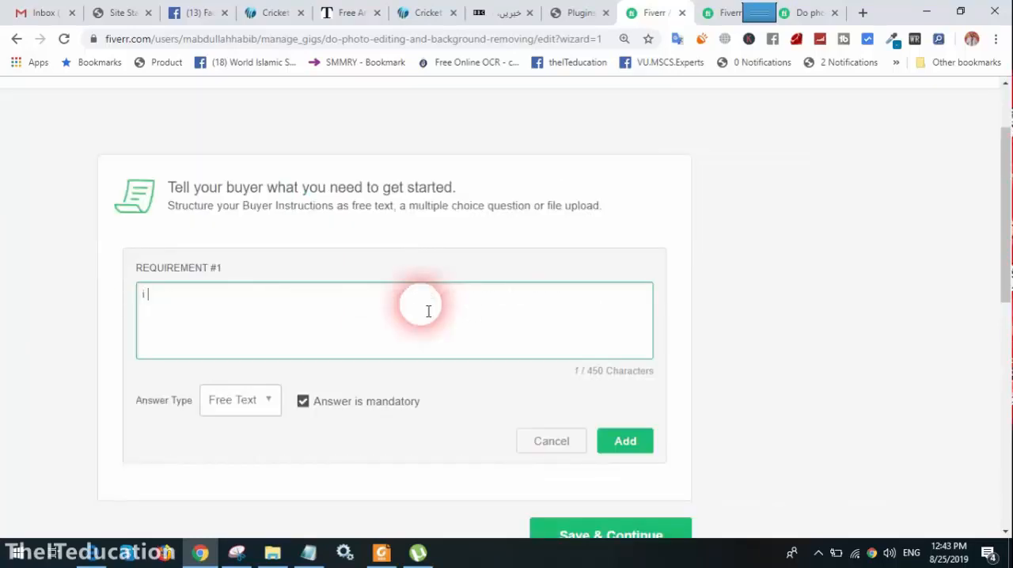
{"action": "type", "text": " WILL"}
{"action": "key", "text": "BackSpace"}
{"action": "key", "text": "BackSpace"}
{"action": "key", "text": "BackSpace"}
{"action": "type", "text": "ill Do your Order"}
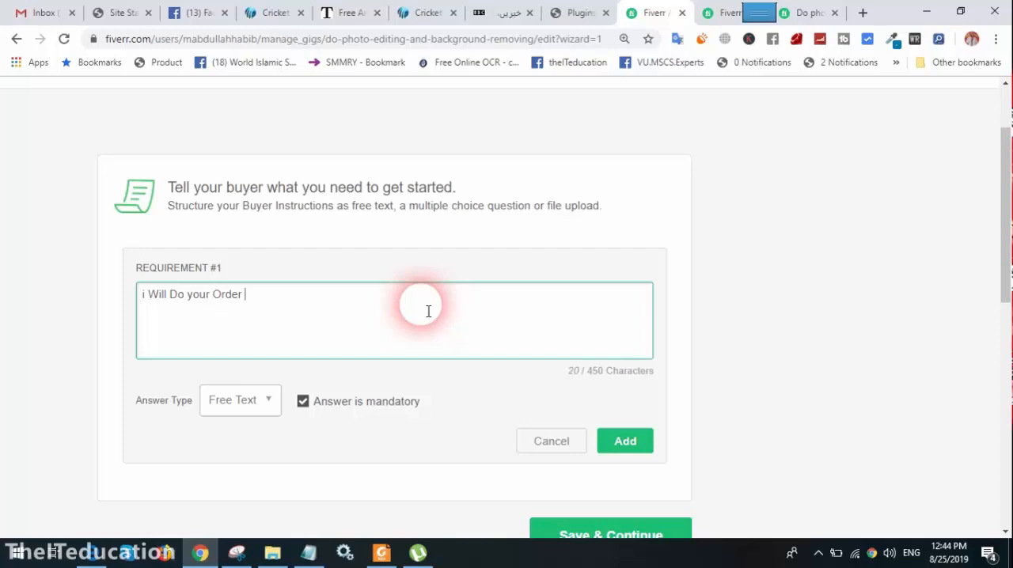
{"action": "type", "text": " As"}
{"action": "type", "text": "Well As Your "}
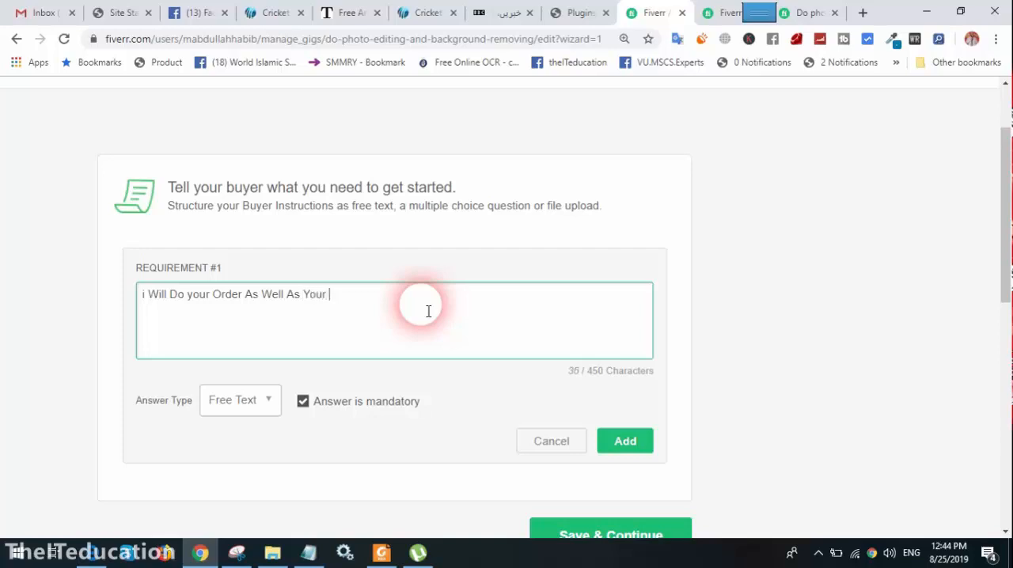
{"action": "type", "text": "Requirement"}
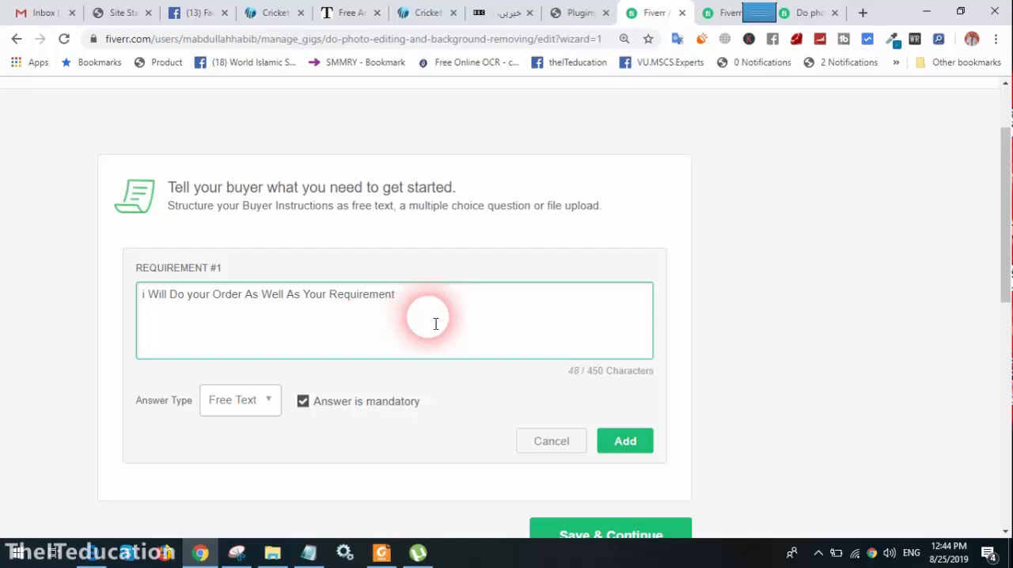
{"action": "left_click", "coordinate": [625, 443]}
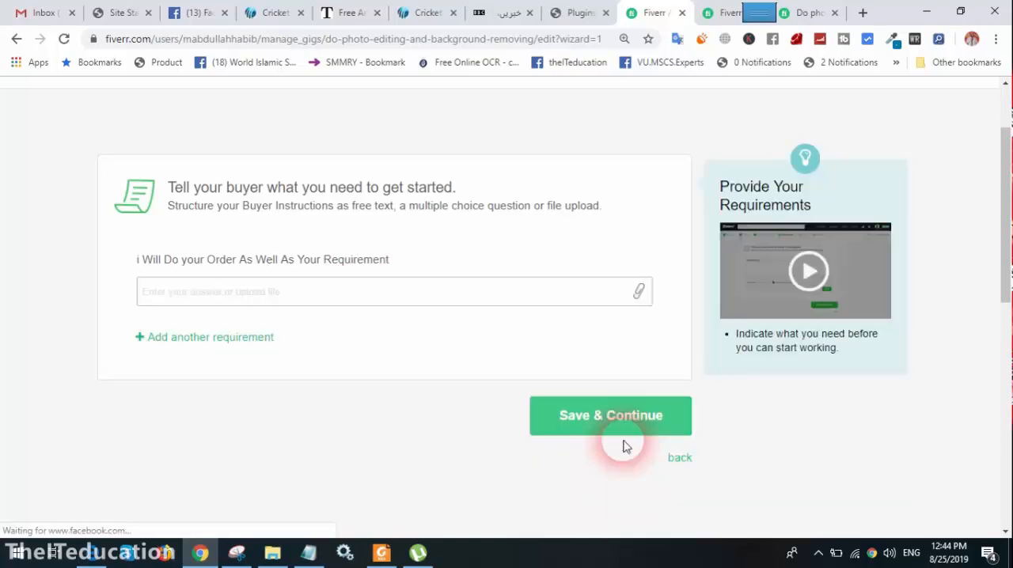
{"action": "left_click", "coordinate": [632, 412]}
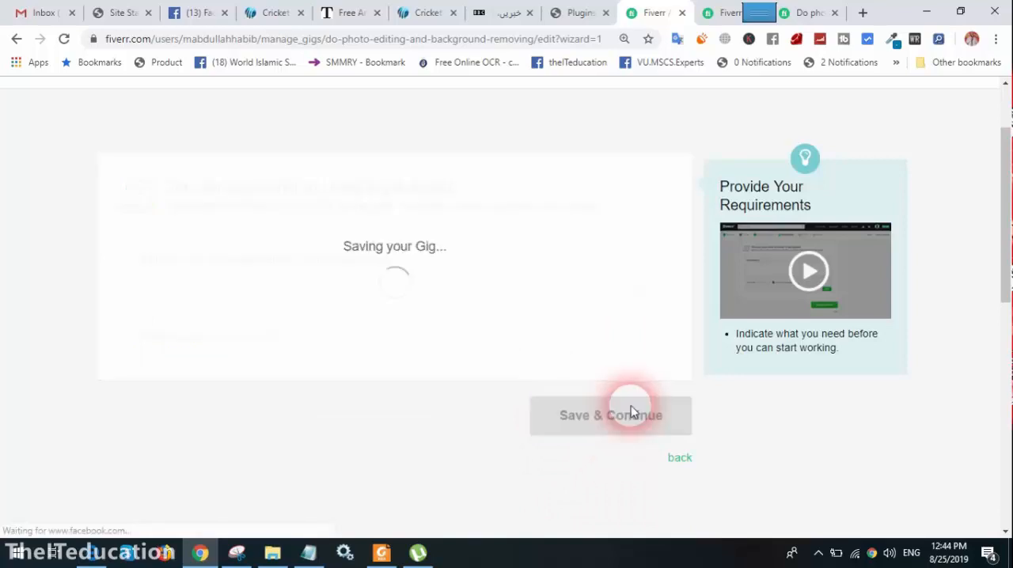